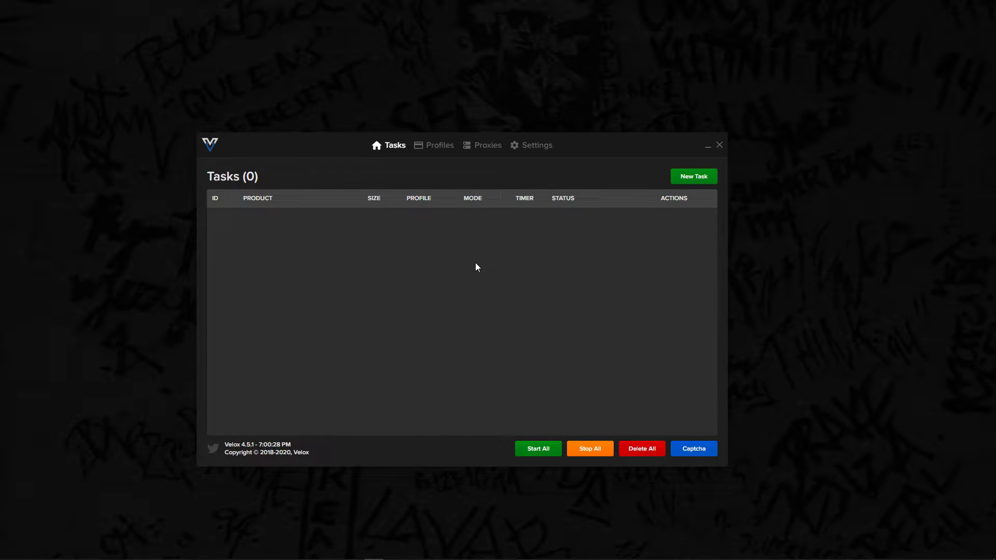
- Start a new task, set its region to Europe and view the available profile choices
left_click(692, 183)
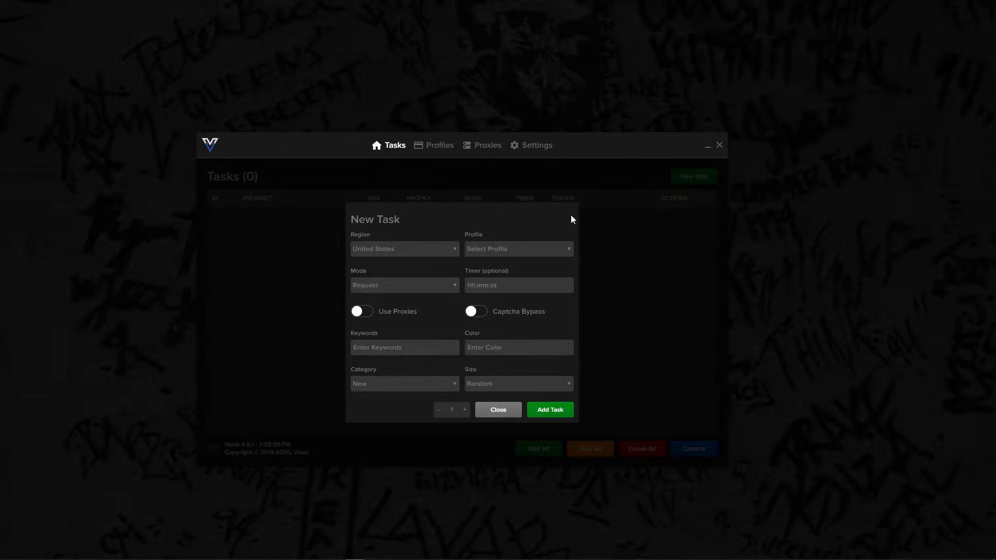
left_click(380, 251)
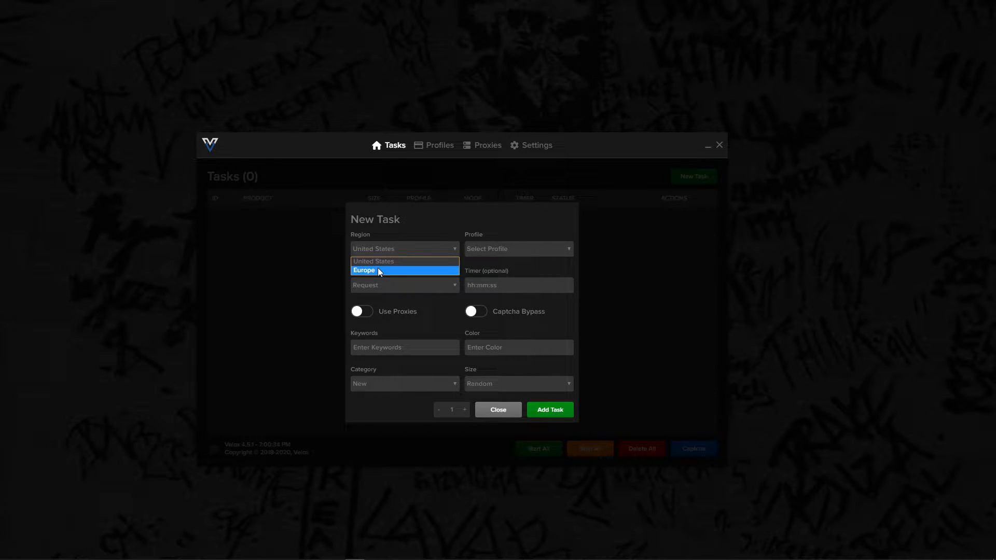
left_click(378, 268)
left_click(488, 249)
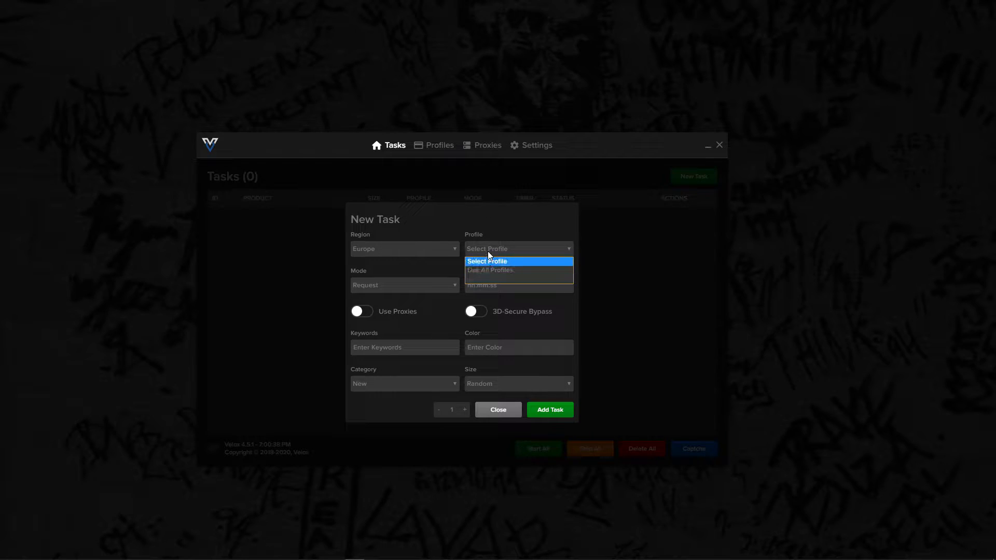
left_click(493, 184)
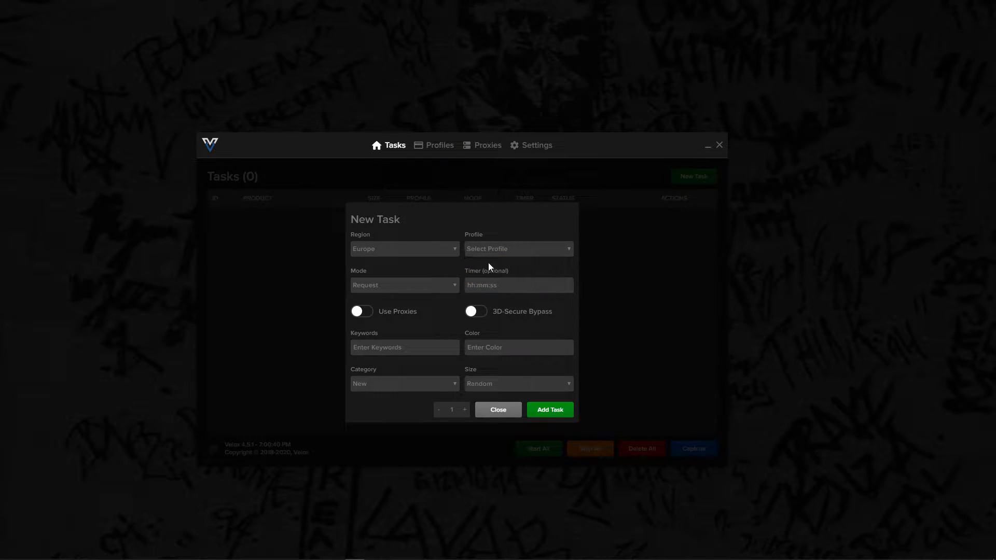
- Examine the mode options and the optional timer setting of the new task
left_click(397, 286)
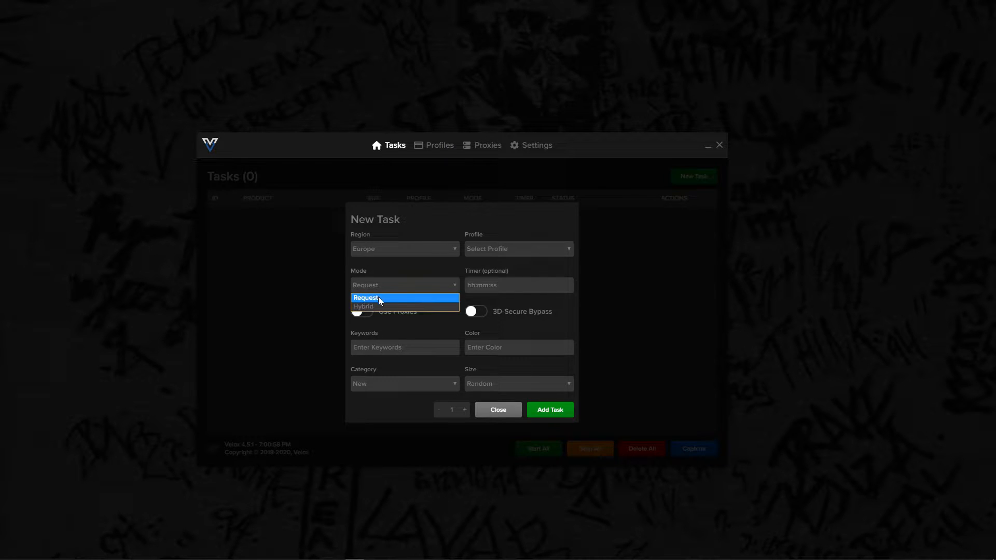
left_click(405, 278)
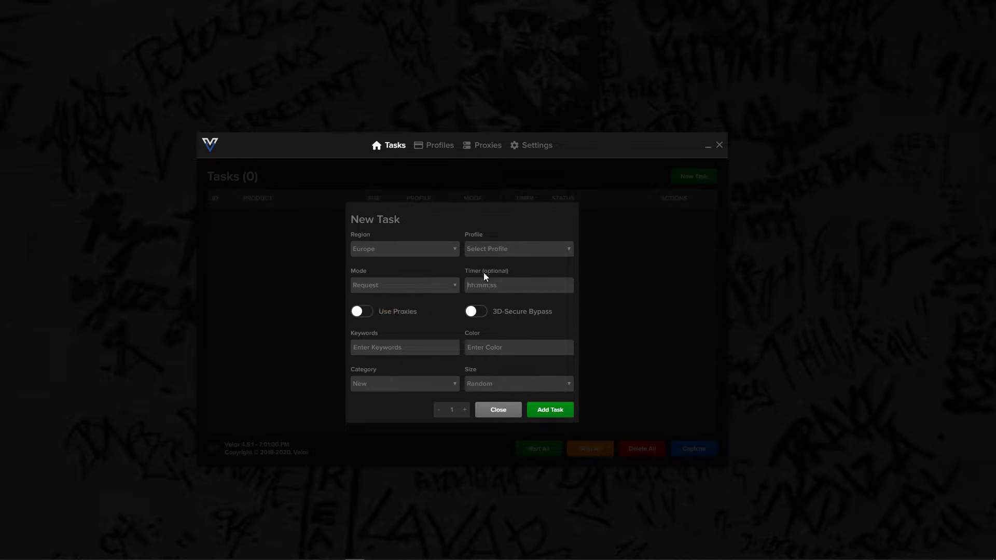
left_click(510, 280)
left_click(439, 291)
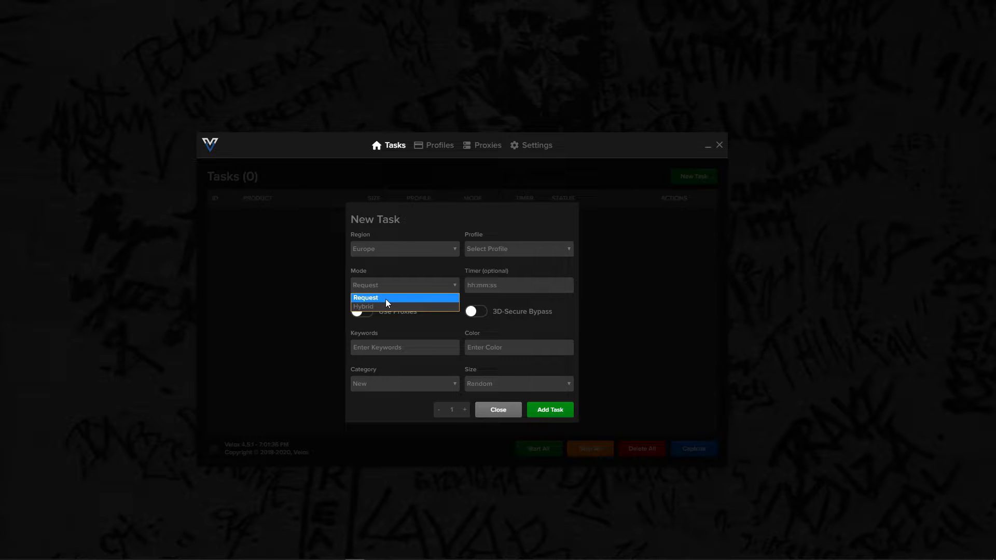
left_click(477, 285)
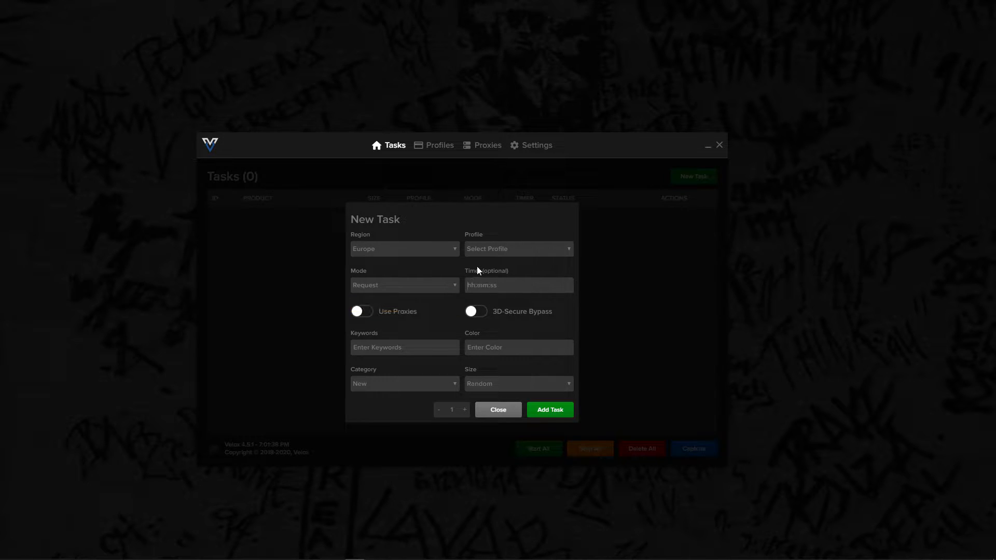
- Turn on proxy use for the task and enter the keywords "box, logo"
left_click(363, 313)
left_click(472, 312)
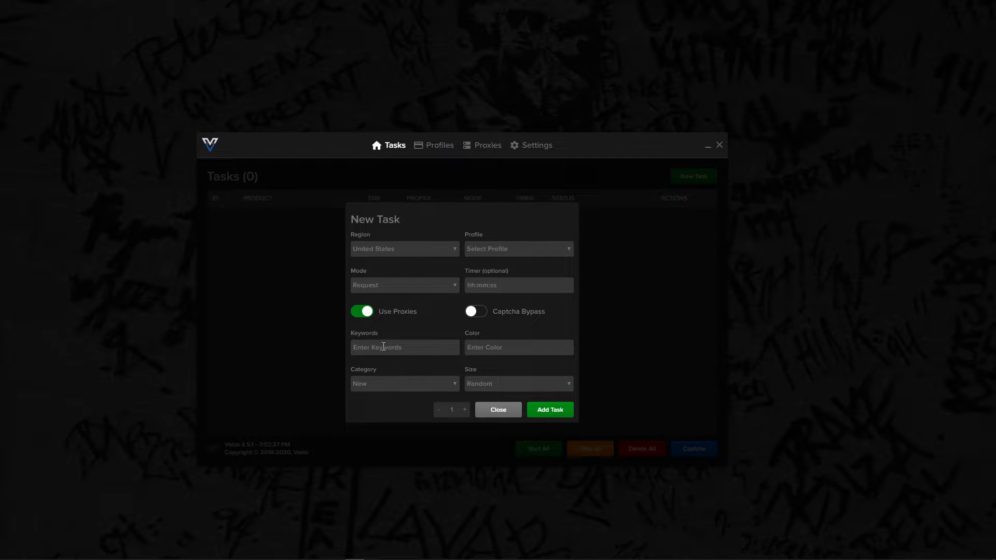
type("bri")
type(", logo")
- Try a color entry for the task and clear it
left_click(551, 349)
type("b")
key("BackSpace")
key("BackSpace")
key("BackSpace")
key("BackSpace")
- Examine the category choices and the full range of size options for the task
left_click(381, 383)
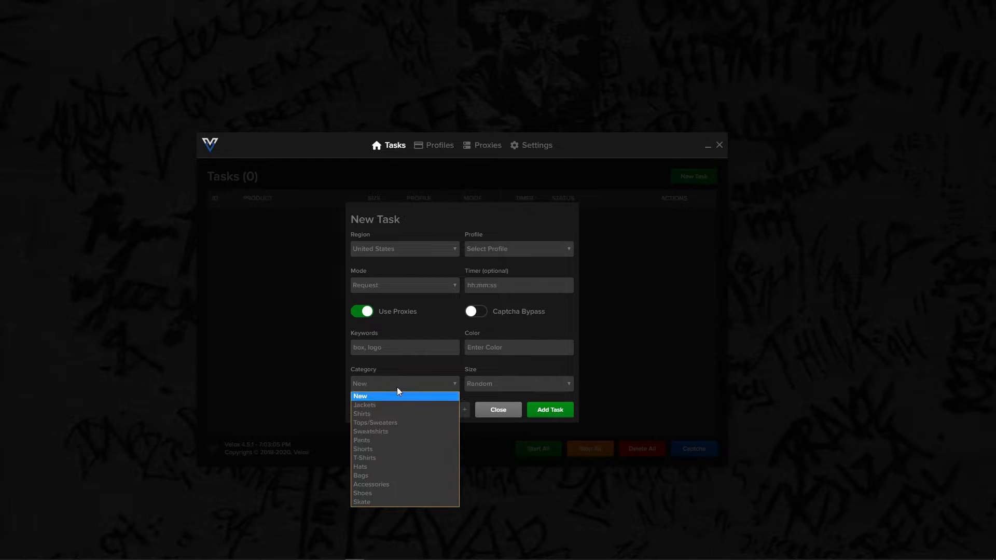
left_click(426, 385)
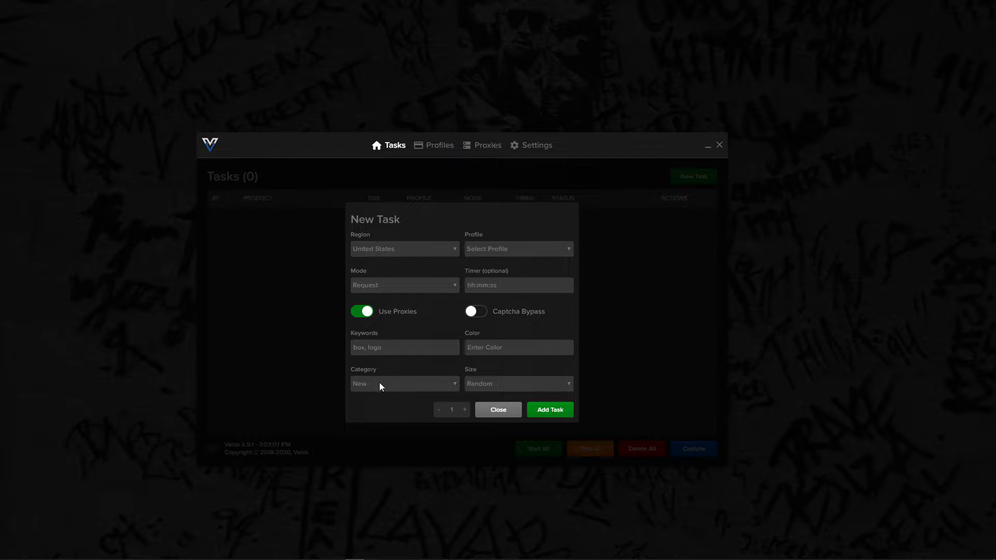
left_click(505, 385)
scroll(511, 290, "down", 3)
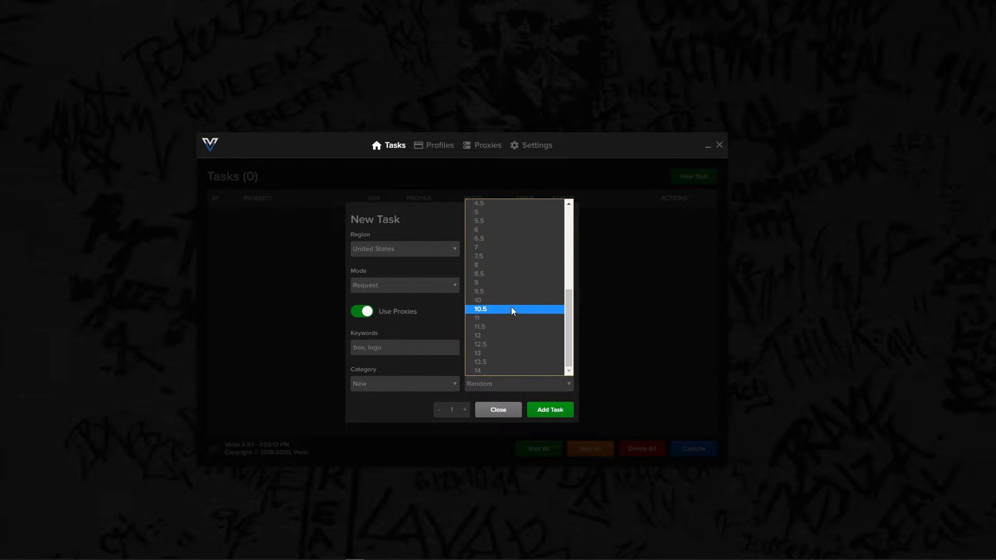
scroll(505, 327, "up", 4)
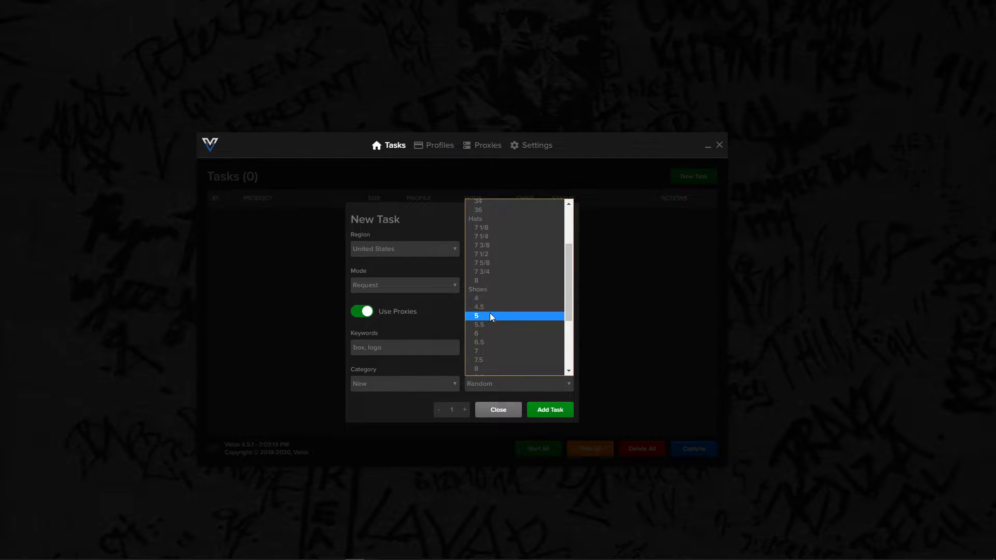
scroll(490, 315, "down", 2)
scroll(490, 279, "up", 2)
left_click(490, 382)
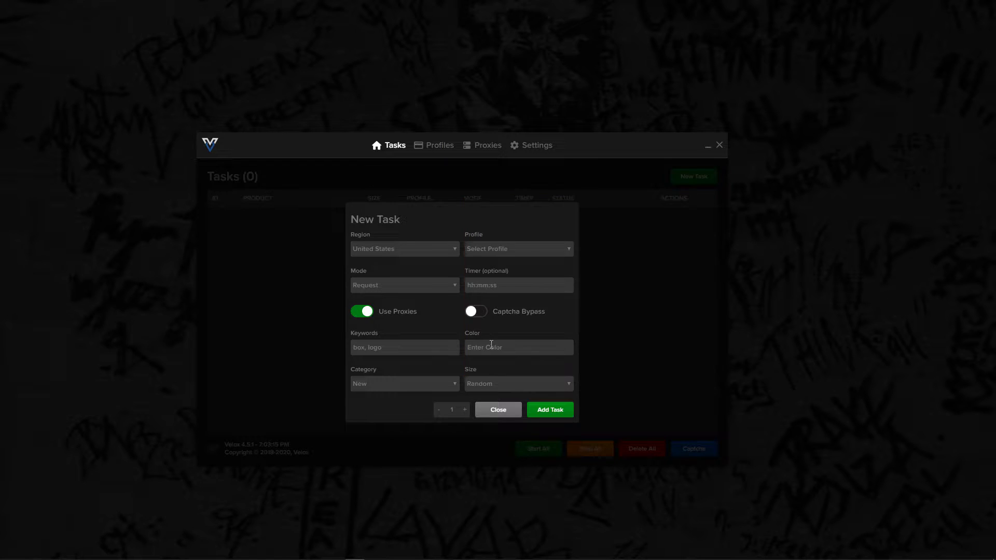
left_click(506, 388)
scroll(482, 356, "down", 2)
scroll(484, 340, "up", 3)
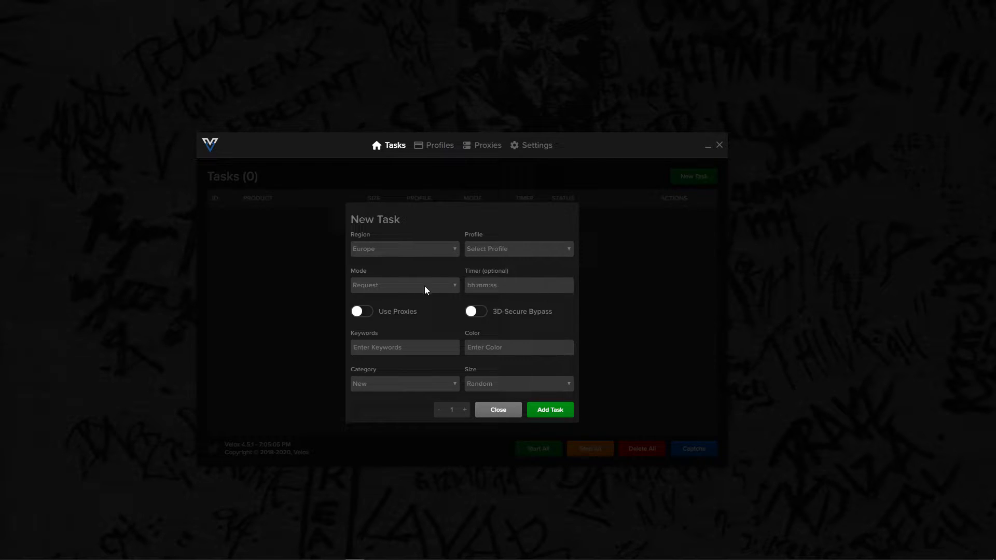
- Compare the Request and Hybrid modes available for a Europe task, keeping Request selected
left_click(403, 286)
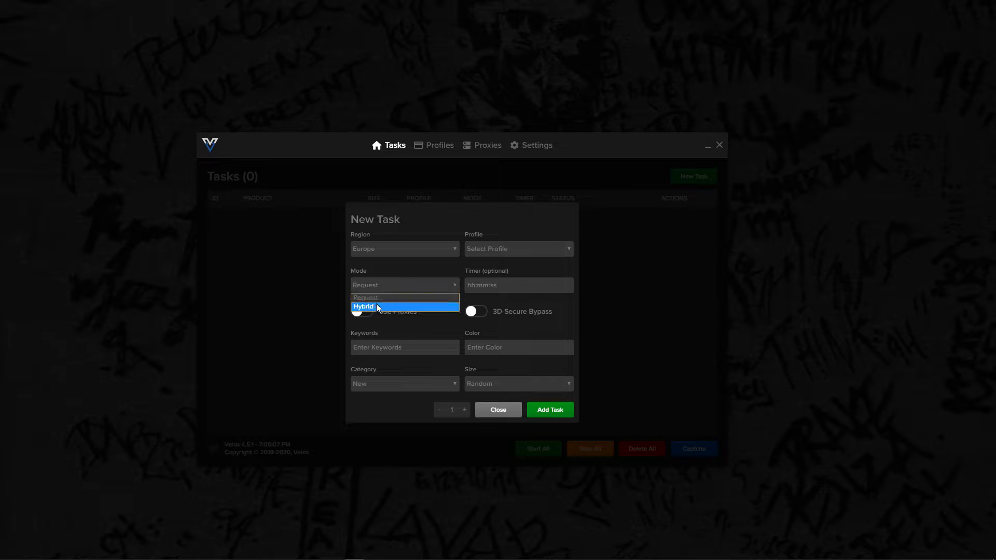
left_click(371, 296)
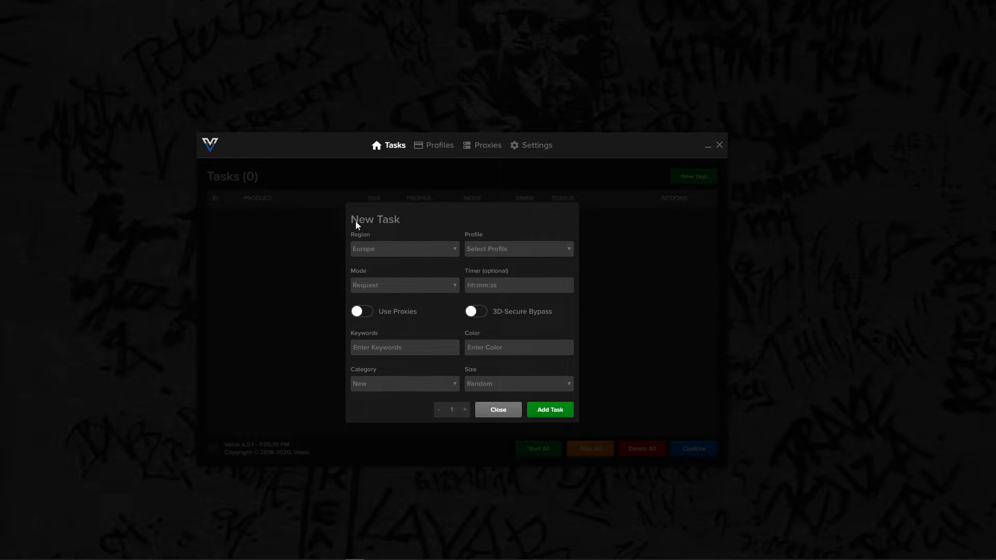
left_click(376, 282)
left_click(373, 282)
left_click(394, 287)
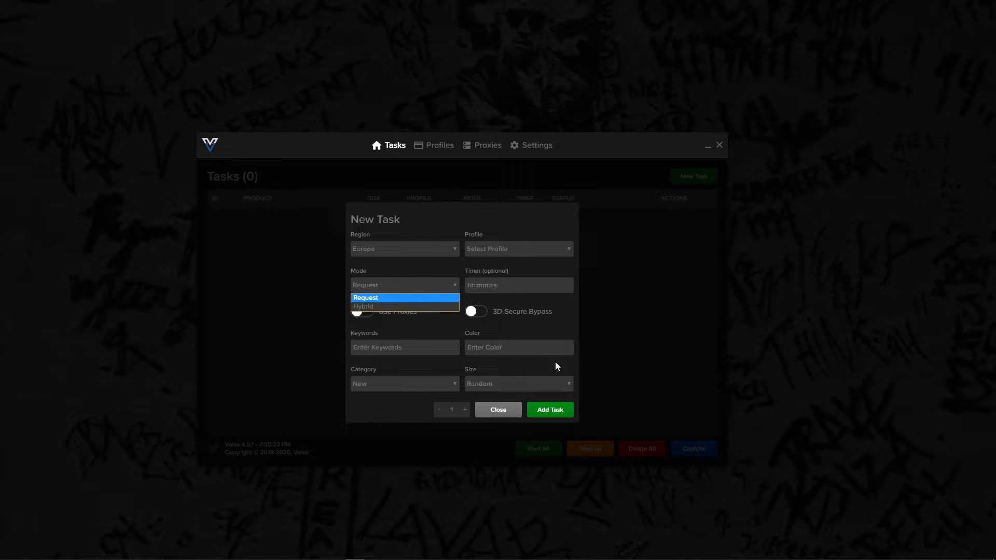
left_click(390, 317)
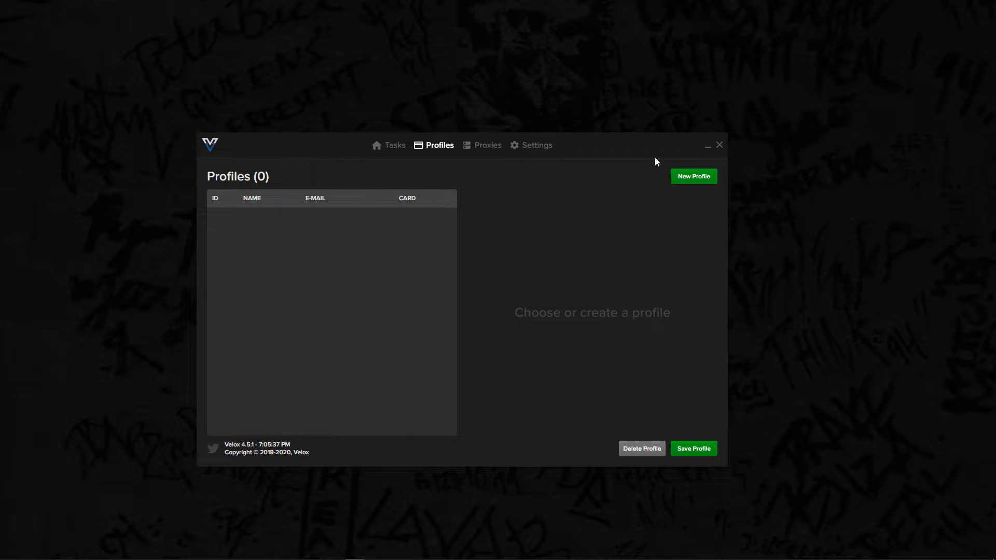
- Create a new profile named Test and enter the customer's first and last name
left_click(680, 181)
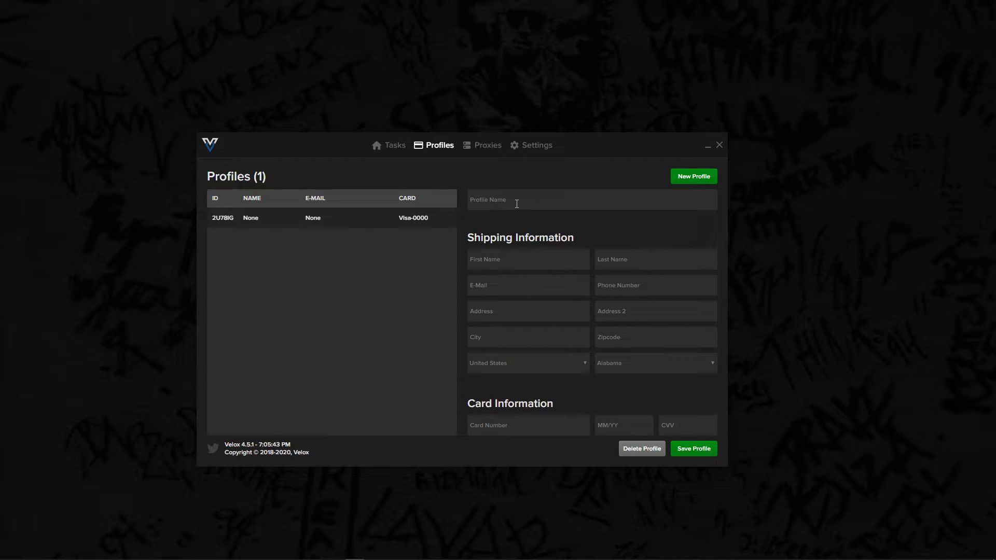
type("T")
left_click(512, 265)
type("Te")
left_click(671, 261)
type("Tester")
type("tes")
type("t@gmai")
type("l.com")
- Fill in the profile's e-mail address and phone number in the shipping information
left_click(617, 289)
- Fill in the street address, city and zipcode in the profile's shipping information
left_click(520, 314)
type("1 road")
left_click(523, 331)
type("london")
left_click(625, 338)
type("WA1 PSZ")
- Set the profile's country to United Kingdom with No States as the state
left_click(527, 363)
scroll(527, 488, "down", 5)
scroll(525, 485, "up", 3)
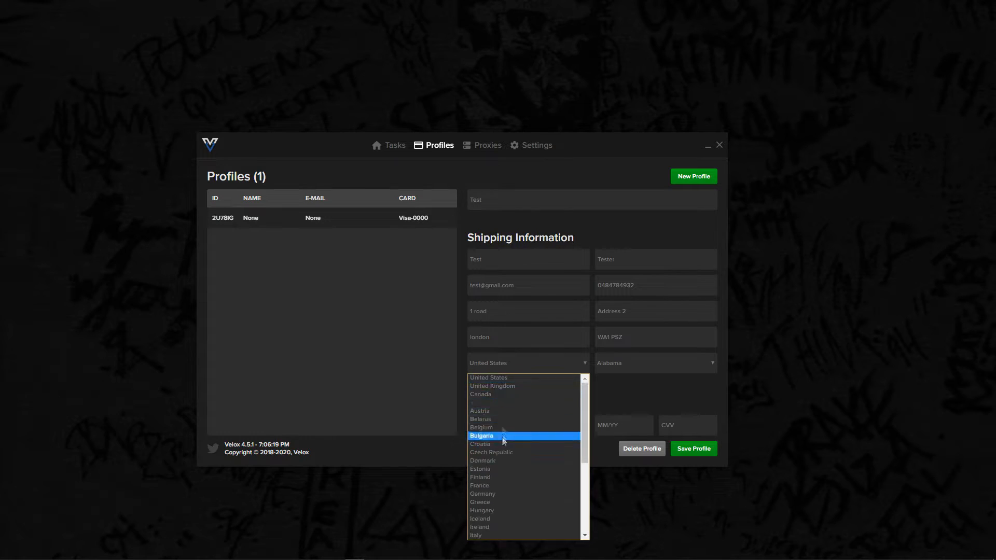
left_click(499, 386)
left_click(622, 365)
left_click(621, 378)
- Enter the card number, expiry date and CVV in the card information and save the profile
left_click(513, 425)
type("44")
type("44 4444 4444 44")
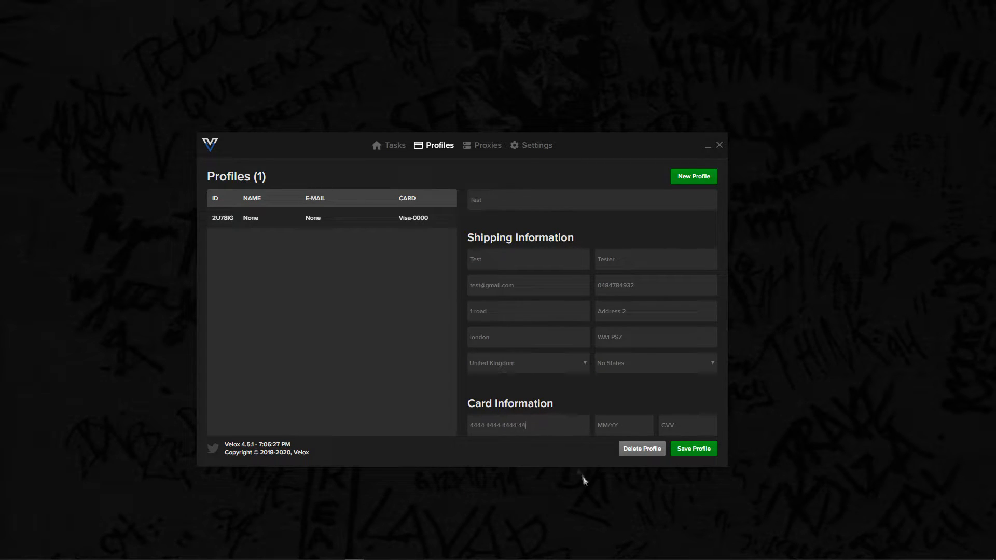
type("01/22")
left_click(709, 430)
type("222")
left_click(694, 449)
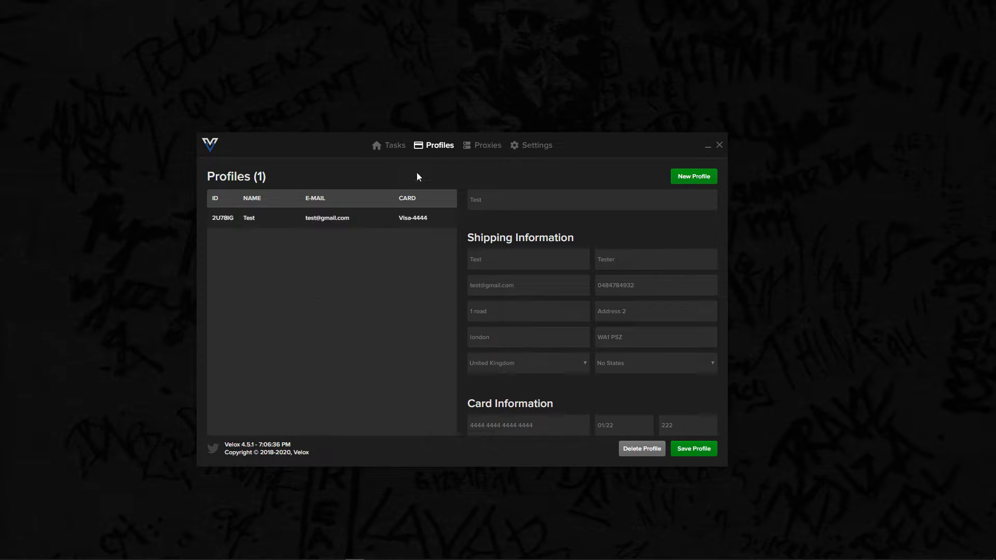
- Open the settings and review the options for importing and exporting profiles
left_click(528, 147)
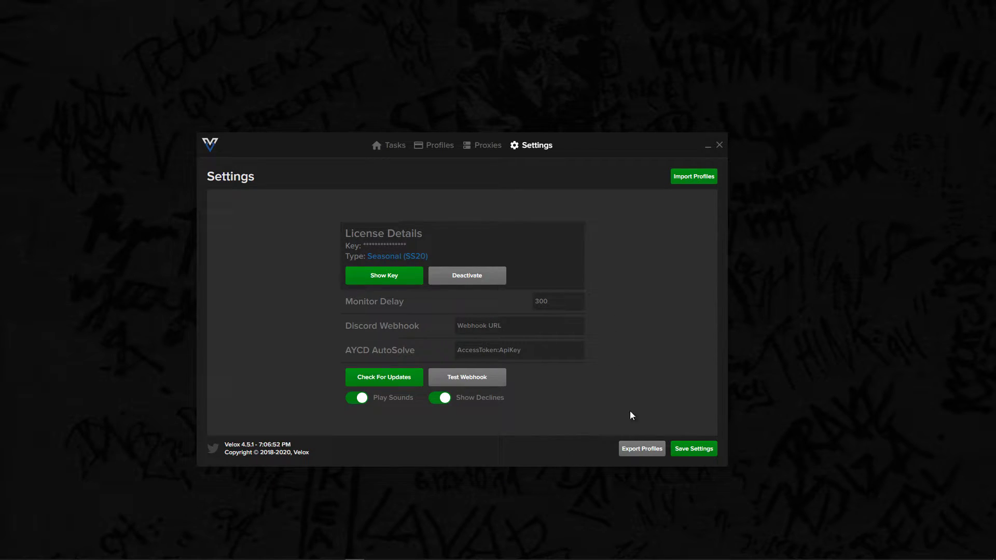
left_click(480, 146)
left_click(441, 145)
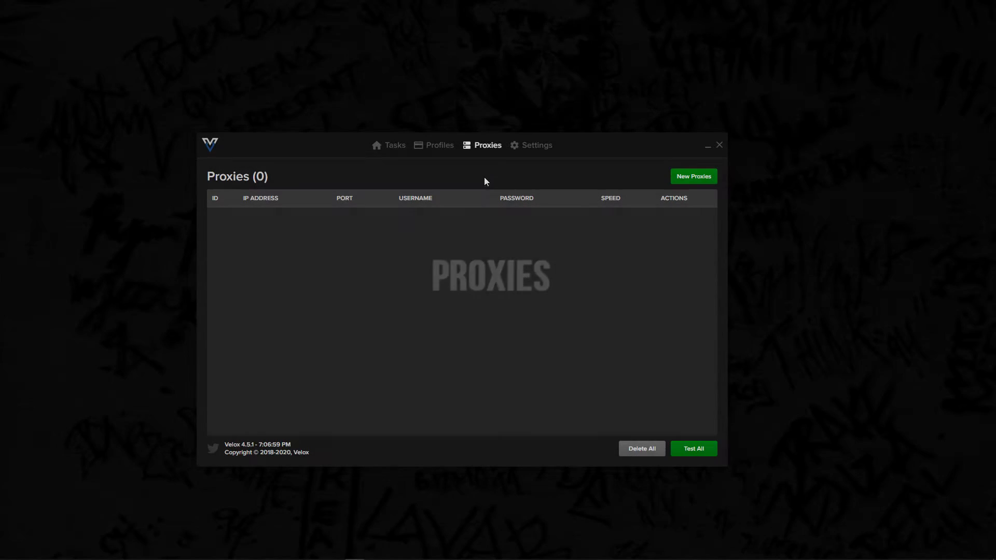
- Open the form for adding new proxies, check its required entry format and submit it
left_click(694, 182)
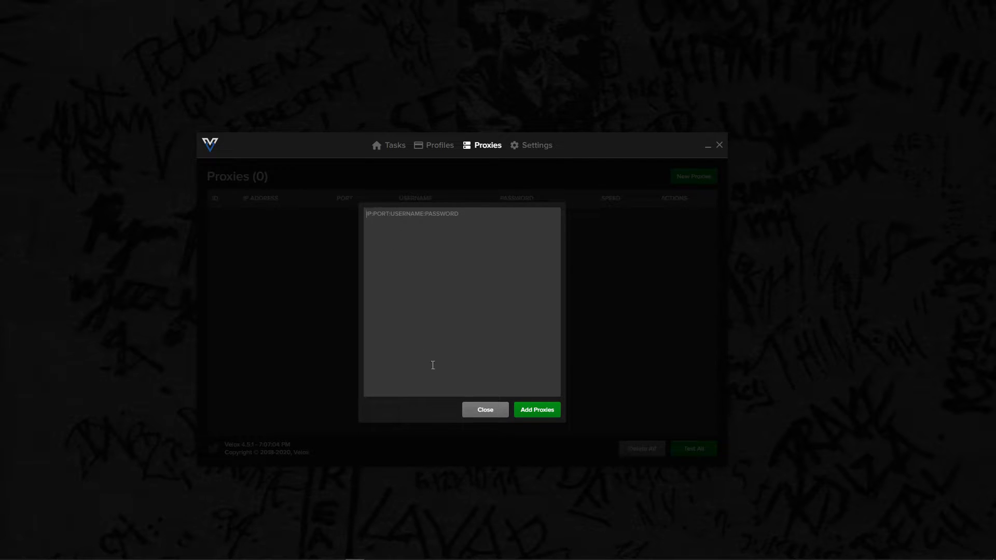
left_click(538, 413)
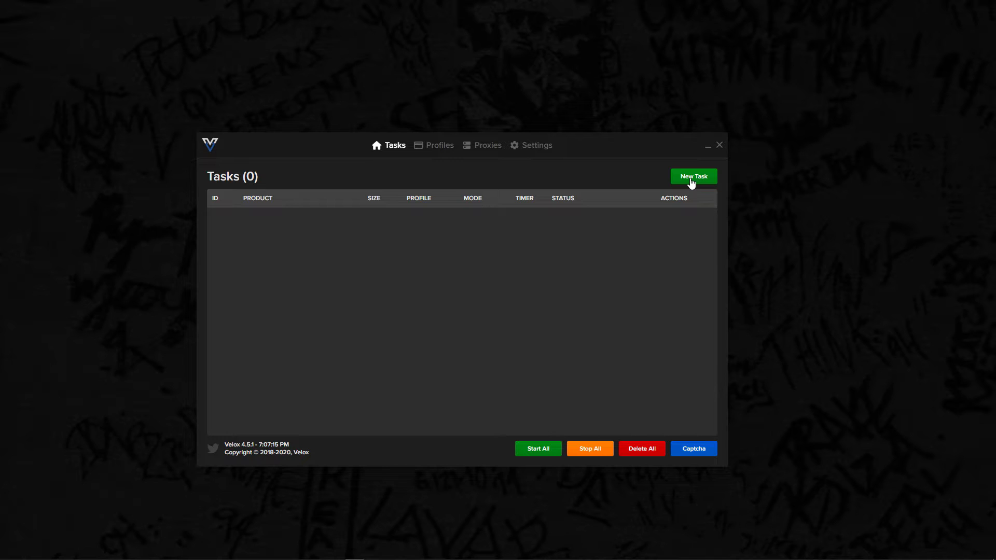
- Start a new task with region Europe, profile Test and mode Request
left_click(692, 179)
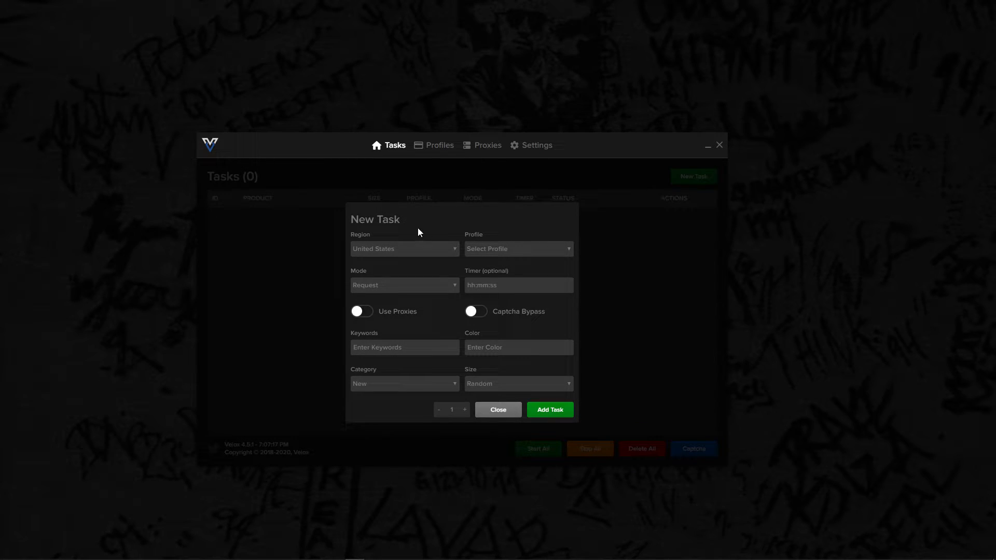
left_click(391, 250)
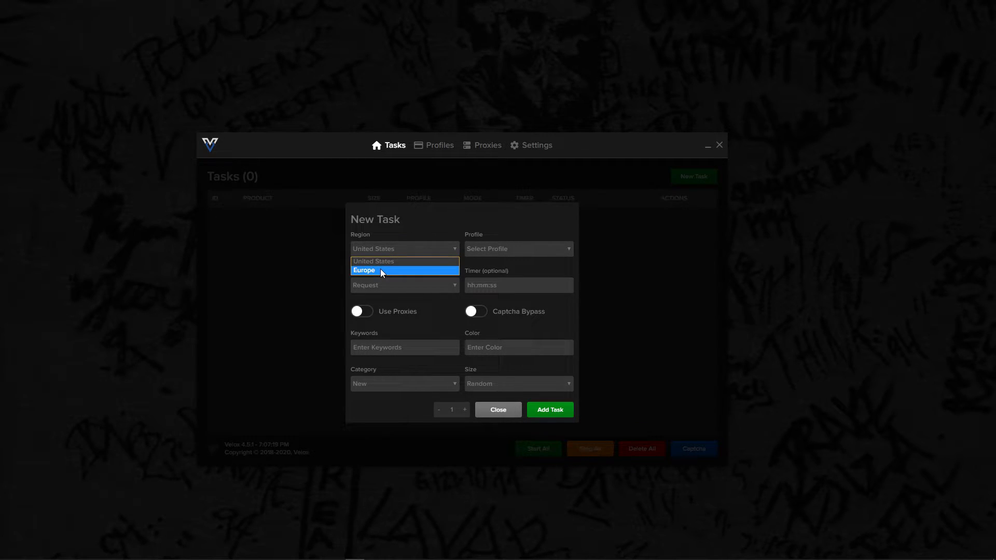
left_click(381, 270)
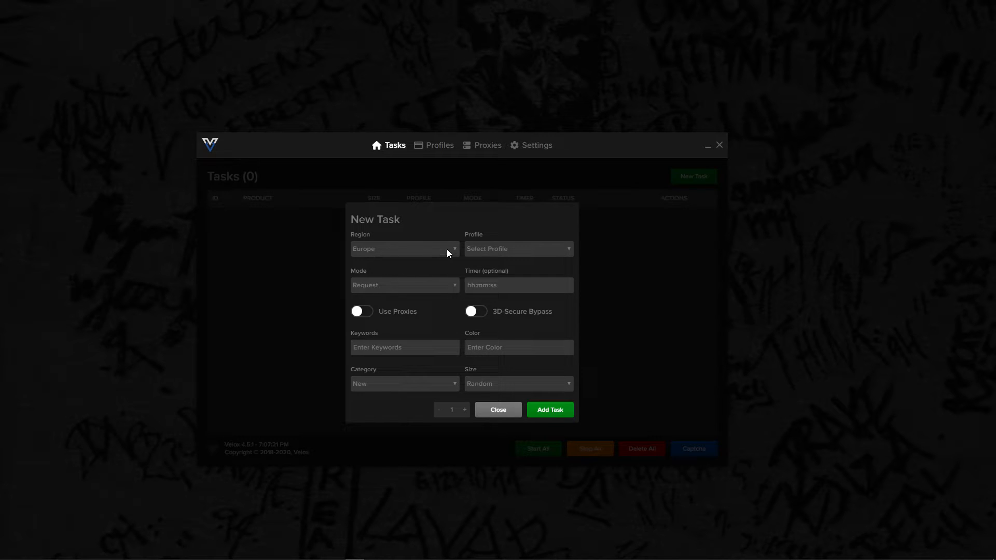
left_click(513, 251)
left_click(481, 285)
left_click(420, 289)
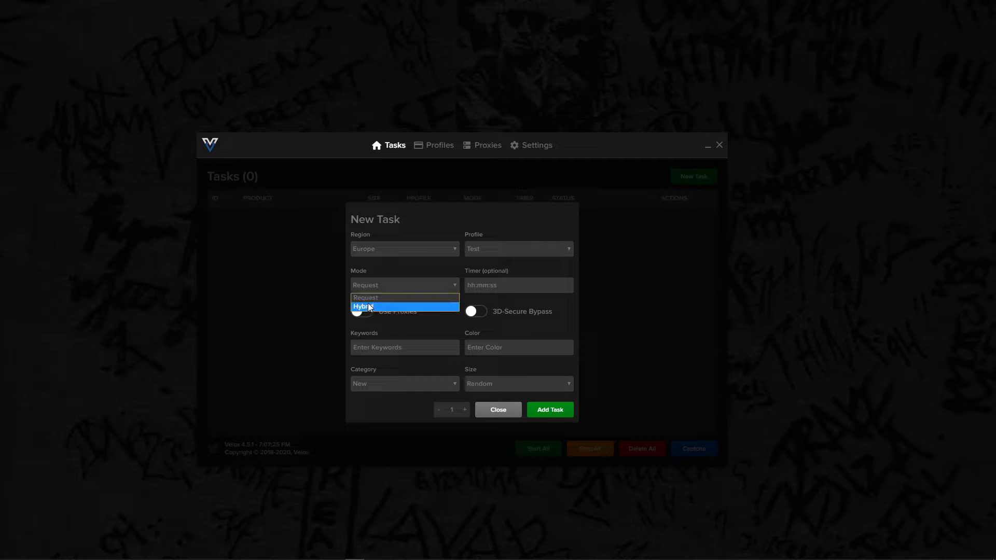
left_click(389, 298)
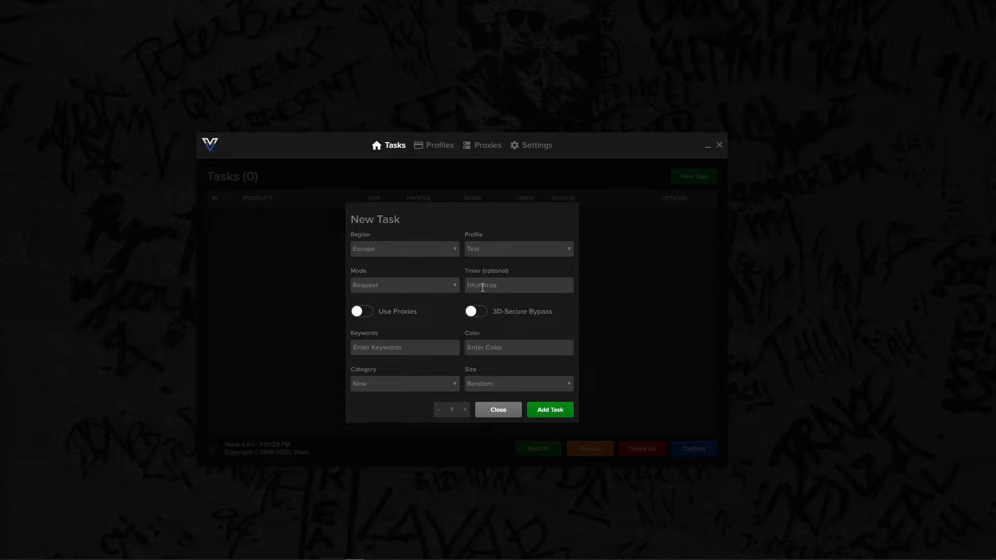
- Set the task's optional timer to 10:49:45
left_click(482, 287)
type("1")
key("BackSpace")
key("BackSpace")
key("BackSpace")
left_click_drag(532, 286, 334, 279)
- Keep the task in Request mode and turn on both Use Proxies and 3D-Secure Bypass
left_click(385, 287)
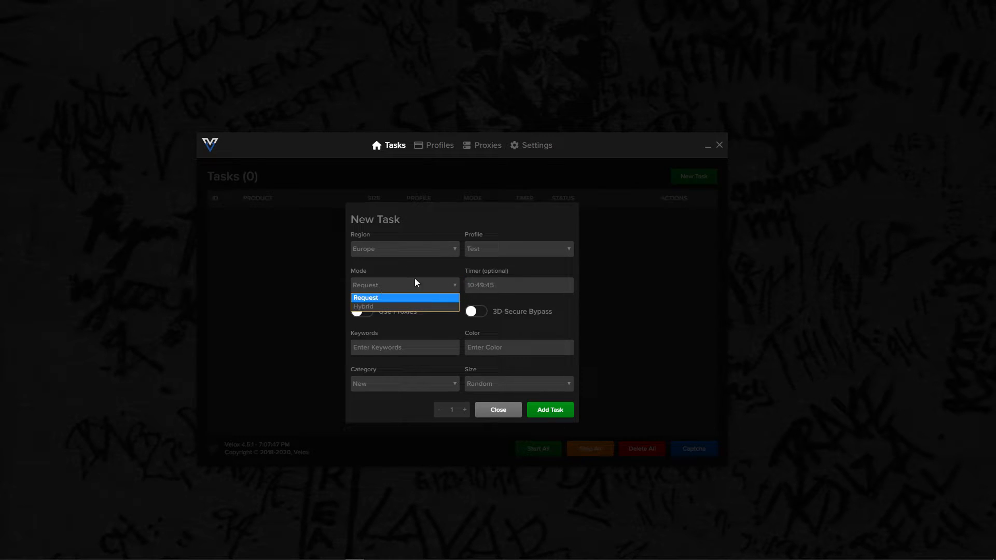
left_click(399, 298)
left_click(359, 311)
left_click(476, 315)
- Set the task's keywords to "box, logo" and its color to black
left_click(402, 344)
type("BOX")
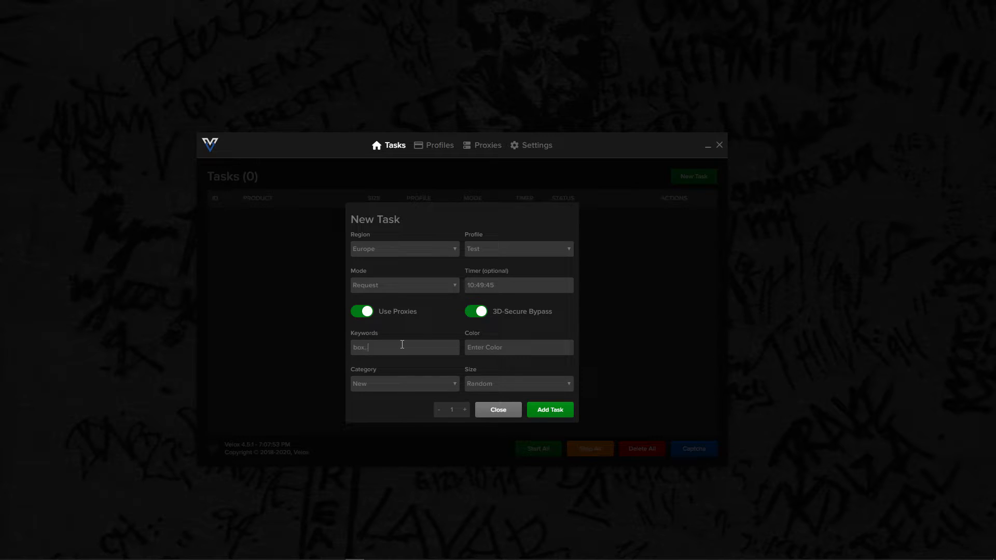
type("b")
- Set the category to Sweatshirts and the size to Small, and add the task
left_click(376, 384)
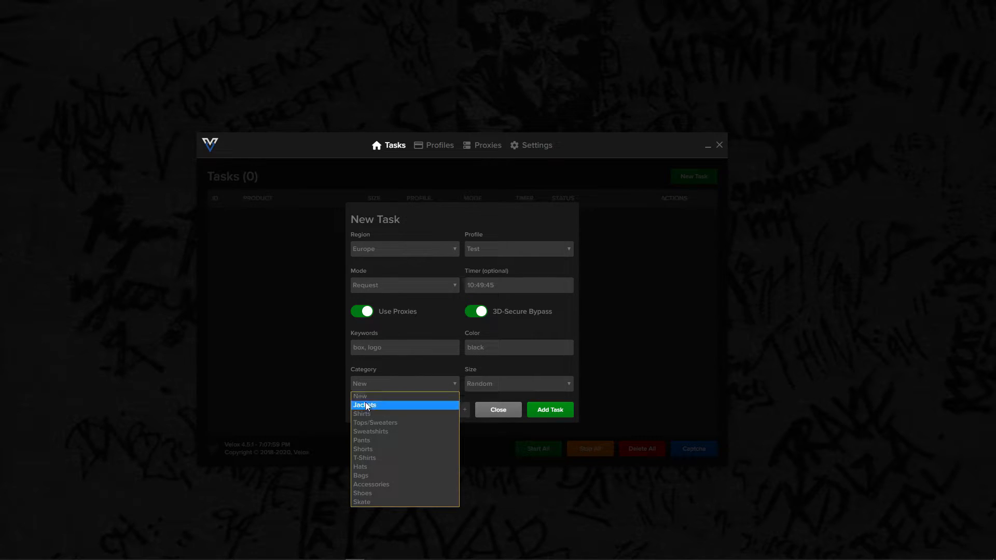
left_click(368, 431)
left_click(480, 384)
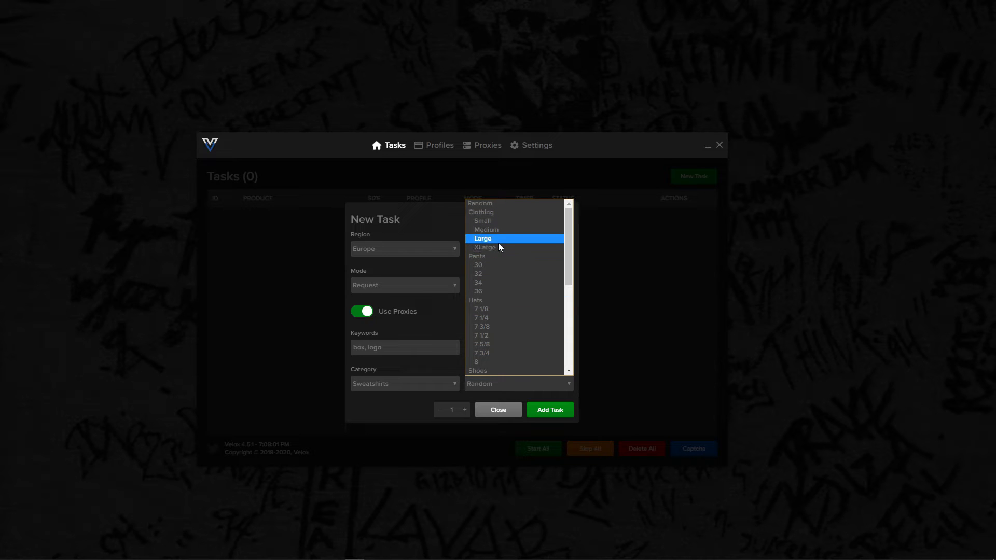
left_click(491, 222)
left_click(547, 411)
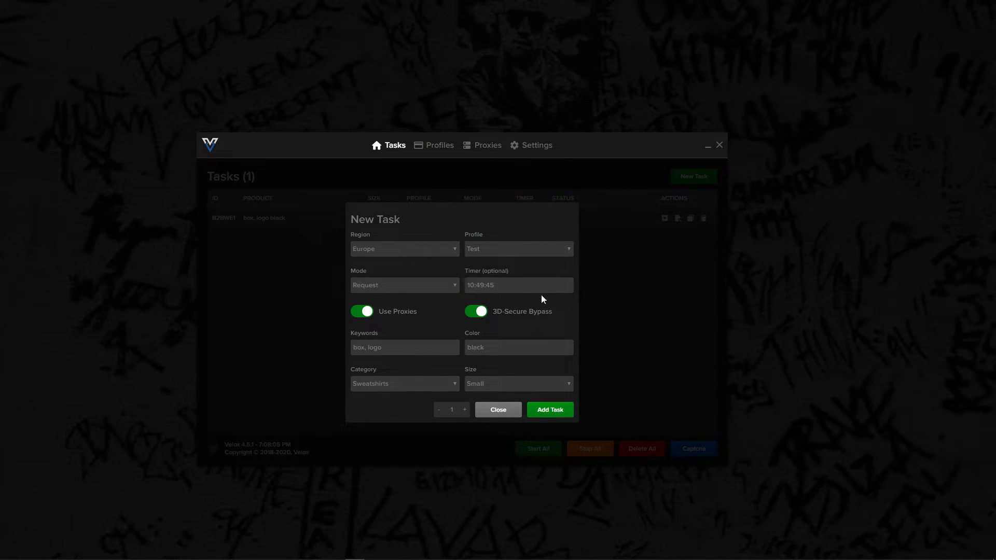
- Add a second task for the same item in Hybrid mode with timer 10:49:30 and size Medium, and check the profile options
left_click(409, 287)
left_click(372, 304)
left_click(493, 387)
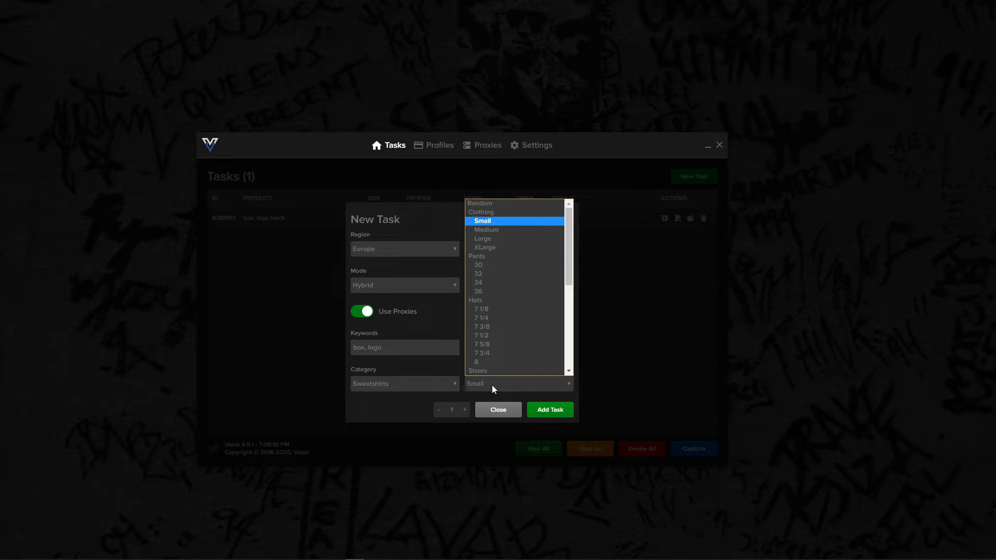
left_click(487, 231)
left_click(549, 409)
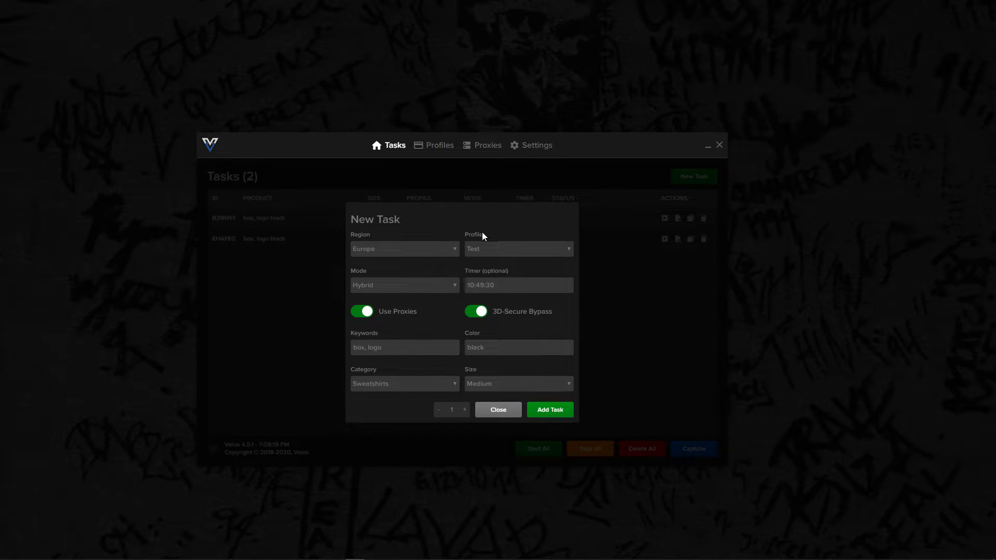
left_click(506, 249)
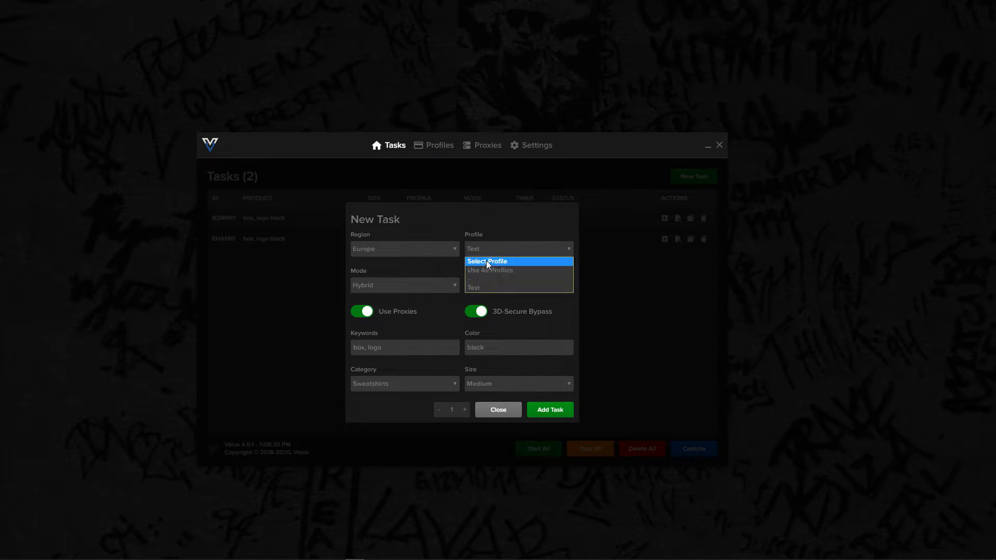
left_click(396, 325)
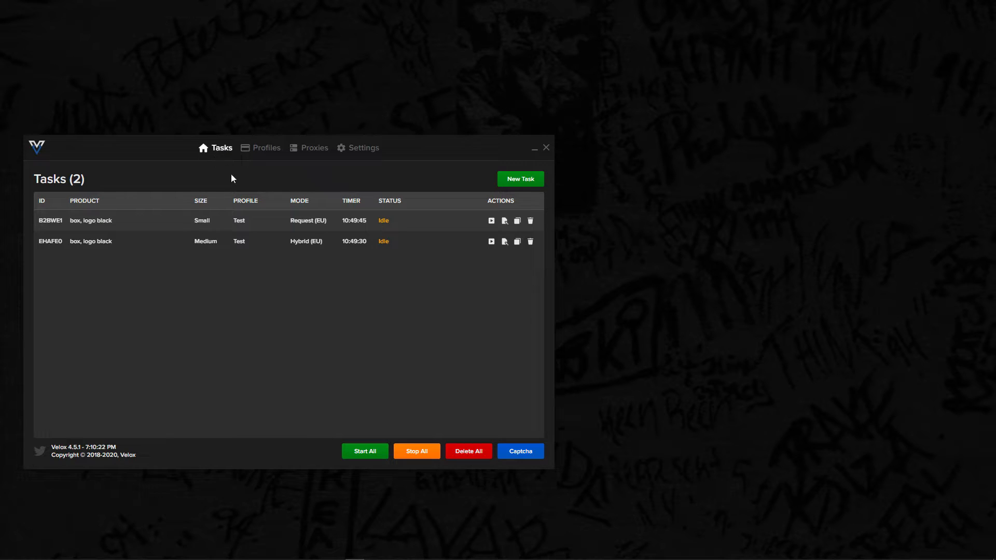
- Open two captcha solver windows and place them next to each other beside the task list
left_click(521, 452)
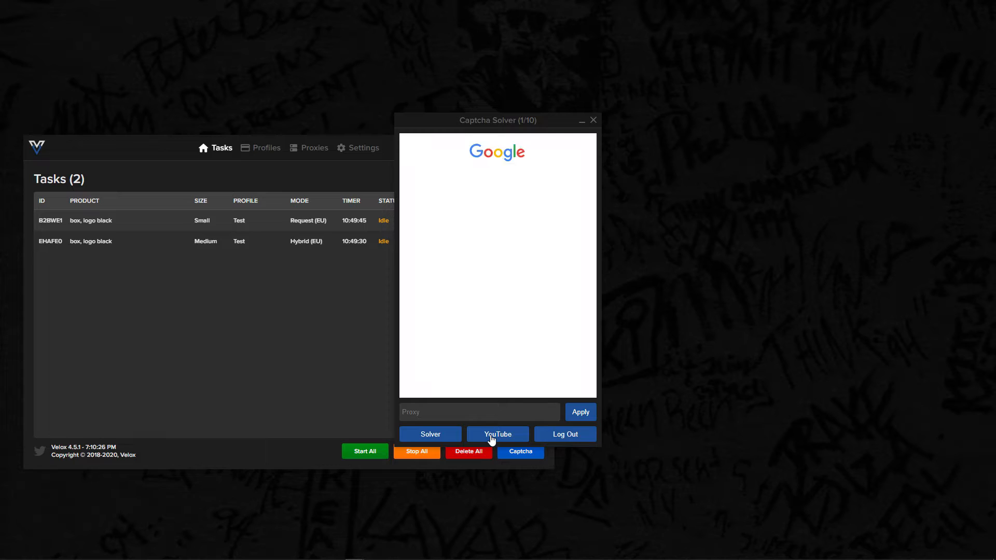
left_click(472, 260)
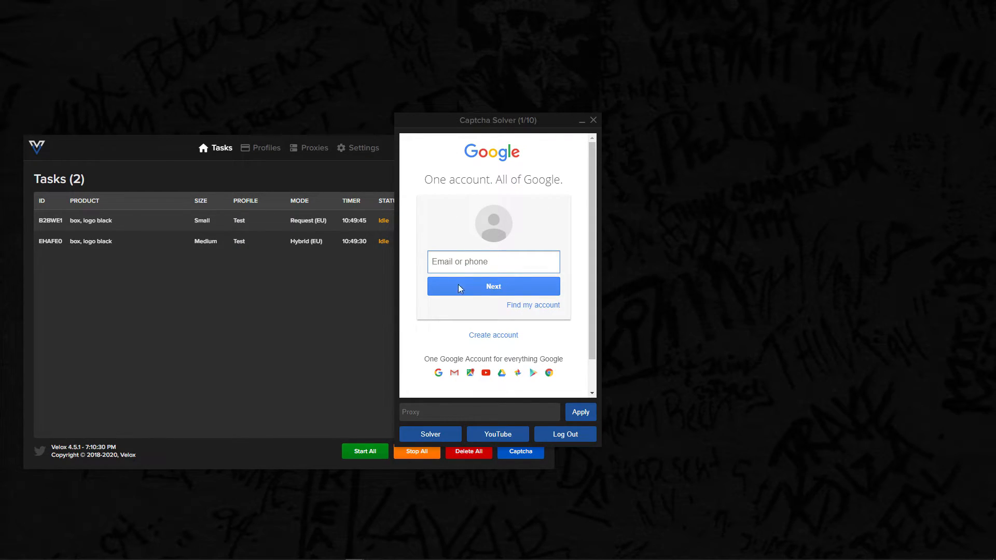
left_click_drag(482, 122, 647, 146)
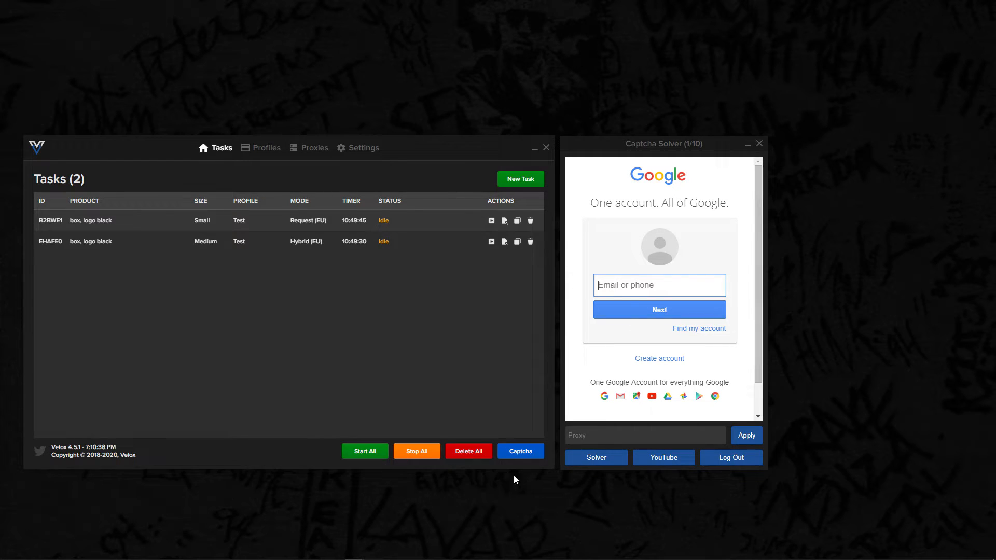
left_click(526, 454)
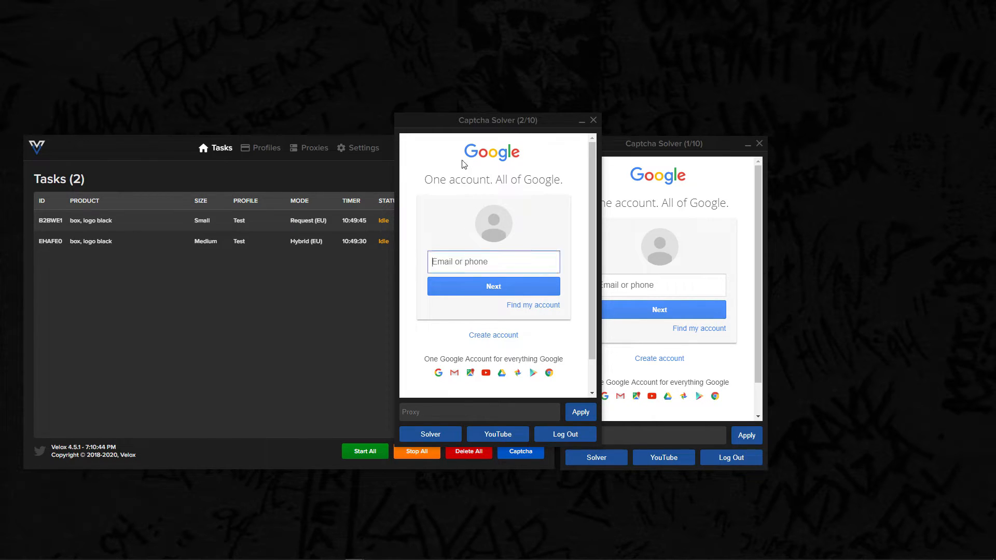
left_click_drag(490, 119, 853, 138)
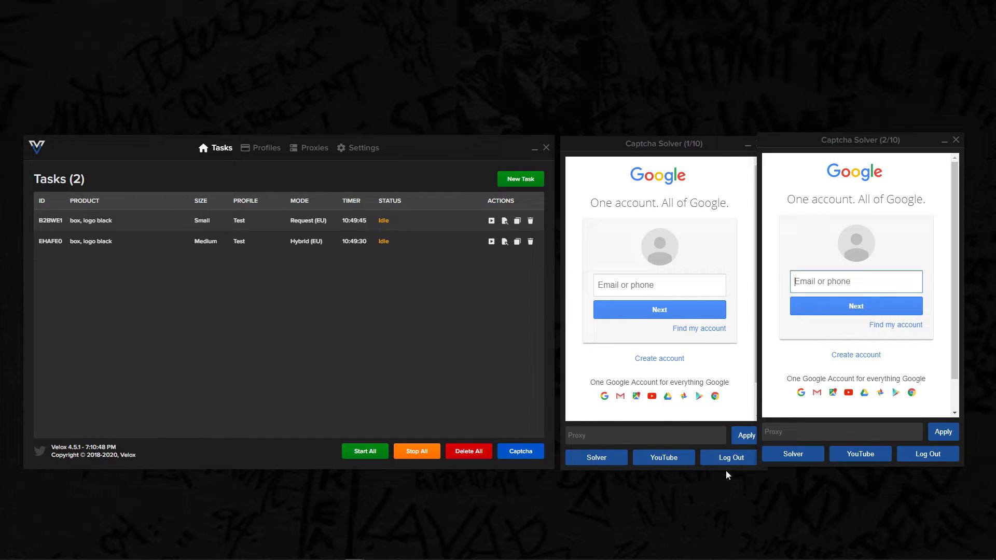
- Switch both captcha windows from the Google sign-in page to solver mode and align them side by side
left_click(801, 459)
left_click(601, 459)
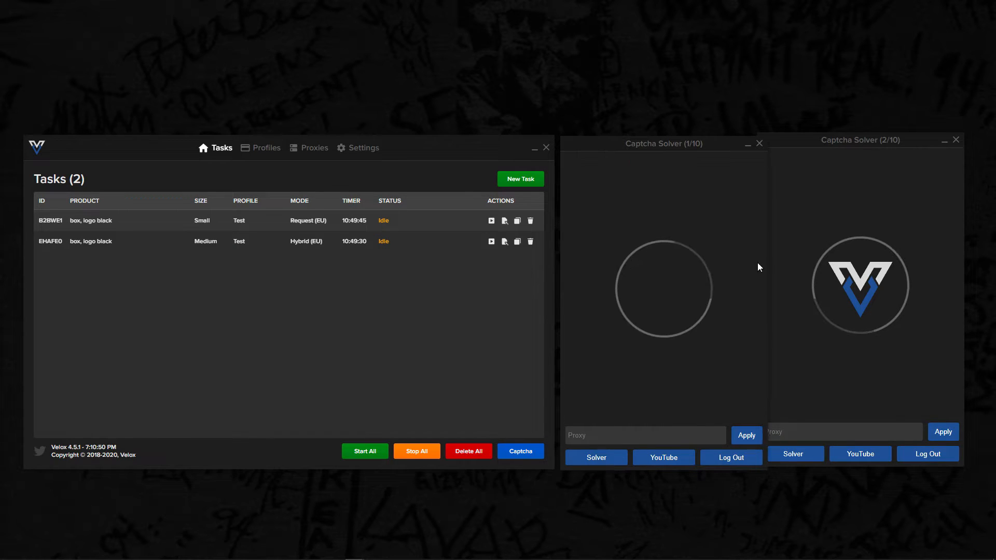
left_click_drag(648, 146, 641, 144)
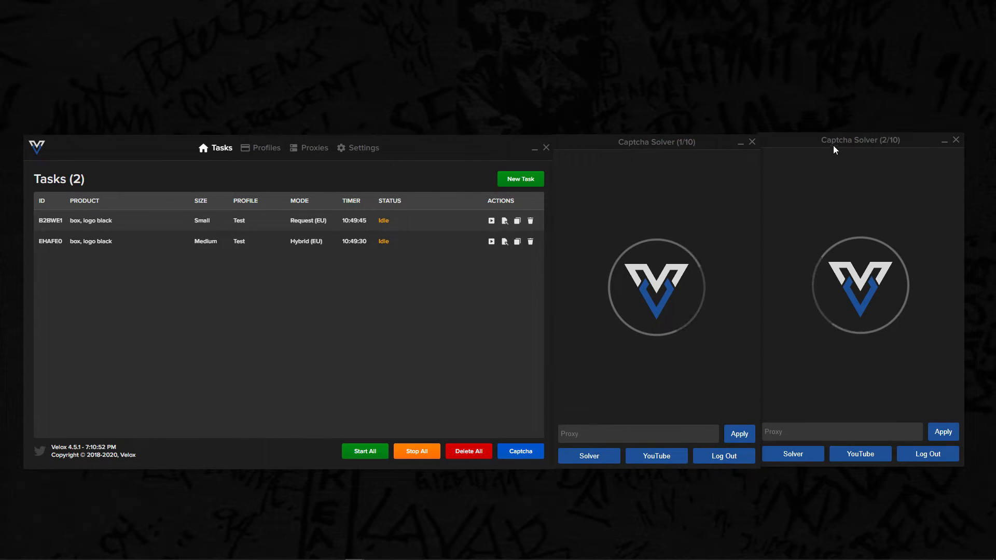
left_click_drag(833, 142, 836, 144)
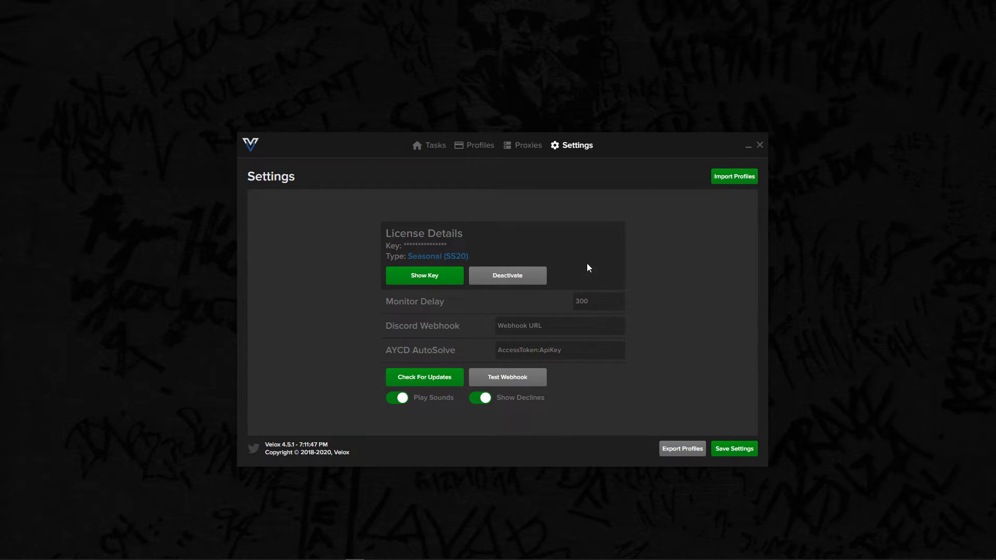
- Select the Discord Webhook setting, switch to Discord and arrange its window beside the Settings window
left_click(532, 325)
left_click_drag(647, 148, 512, 147)
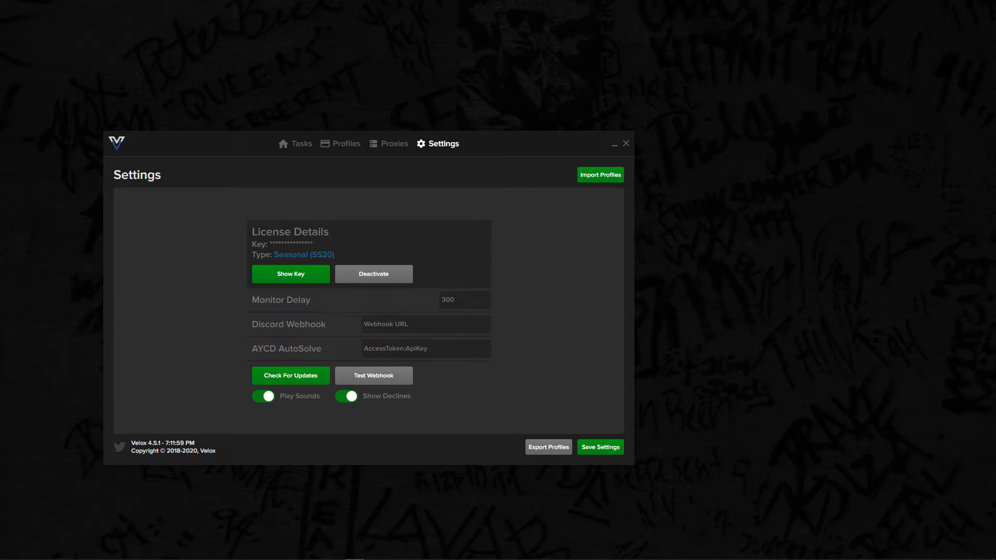
left_click_drag(571, 559, 378, 0)
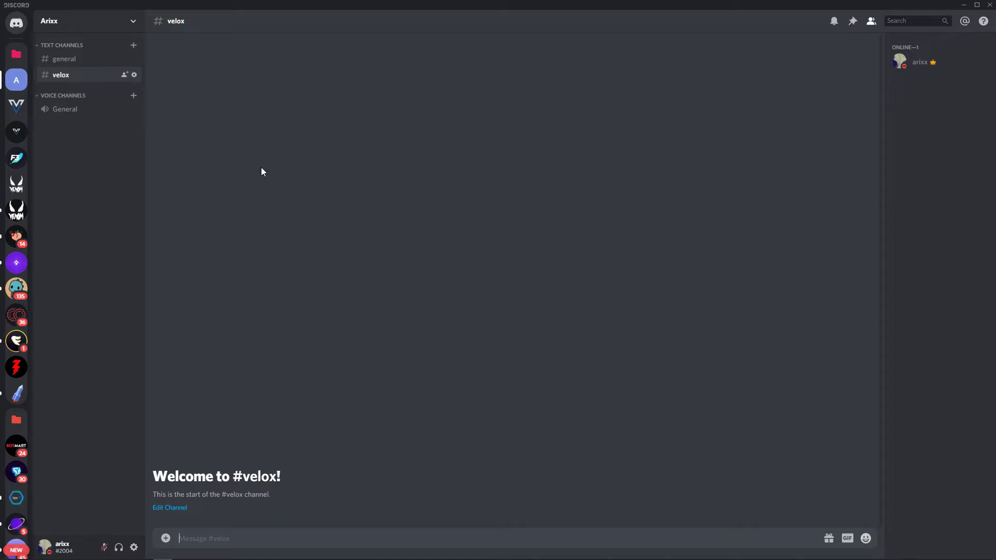
left_click_drag(220, 2, 543, 81)
left_click_drag(212, 142, 101, 165)
left_click_drag(443, 79, 642, 98)
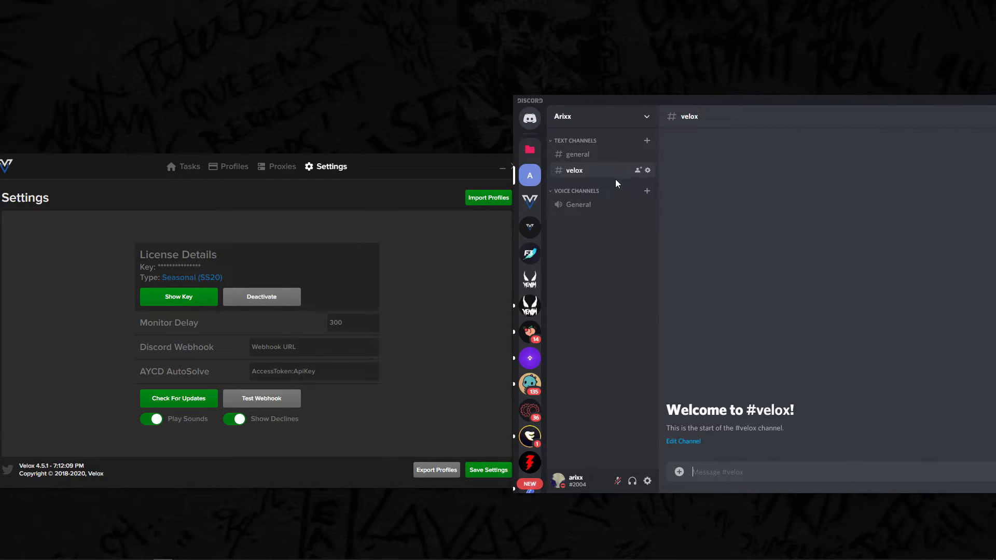
- Open the webhook settings of the velox text channel and create a new webhook
left_click(648, 170)
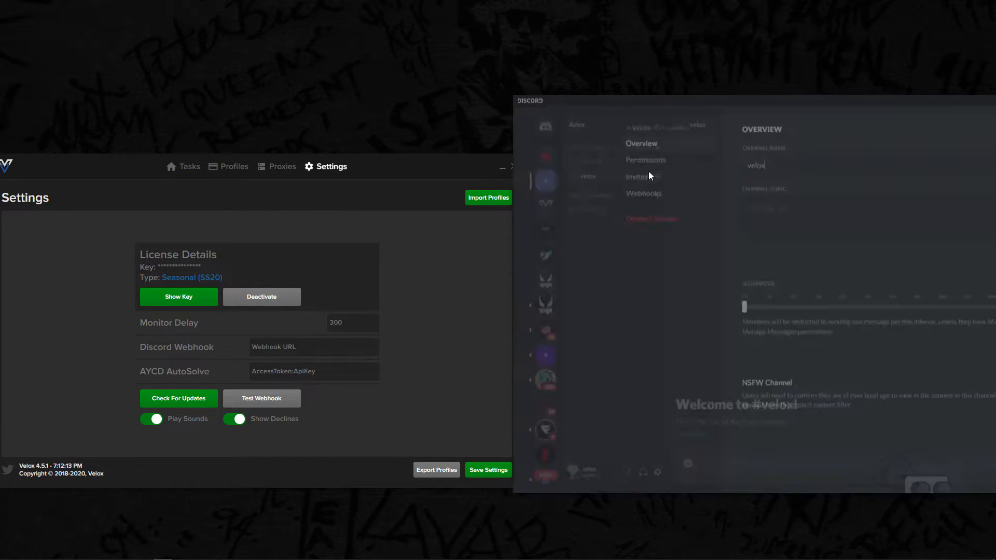
left_click(669, 198)
left_click_drag(829, 109, 686, 105)
left_click(888, 157)
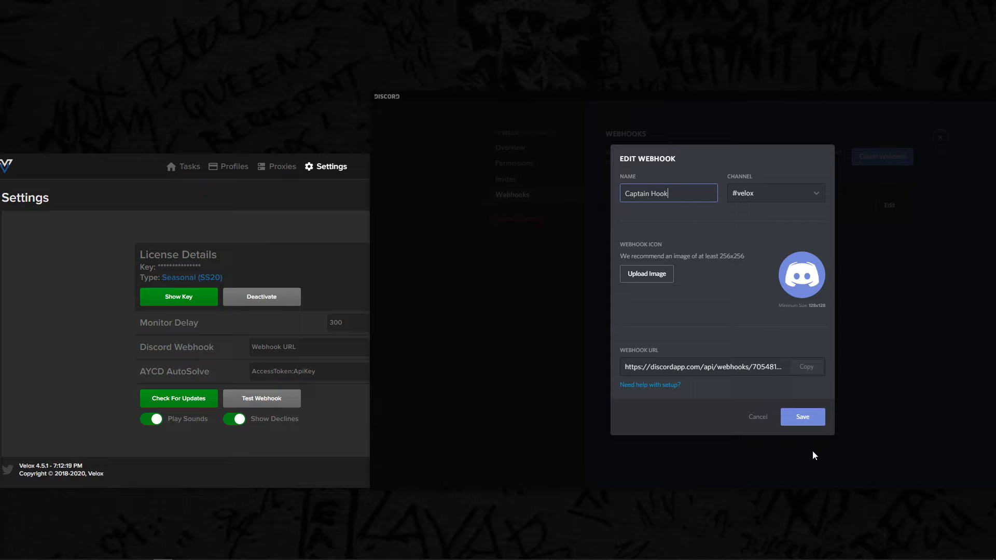
- Copy the new webhook's URL, save the webhook and leave the channel settings
triple_click(673, 366)
left_click(804, 367)
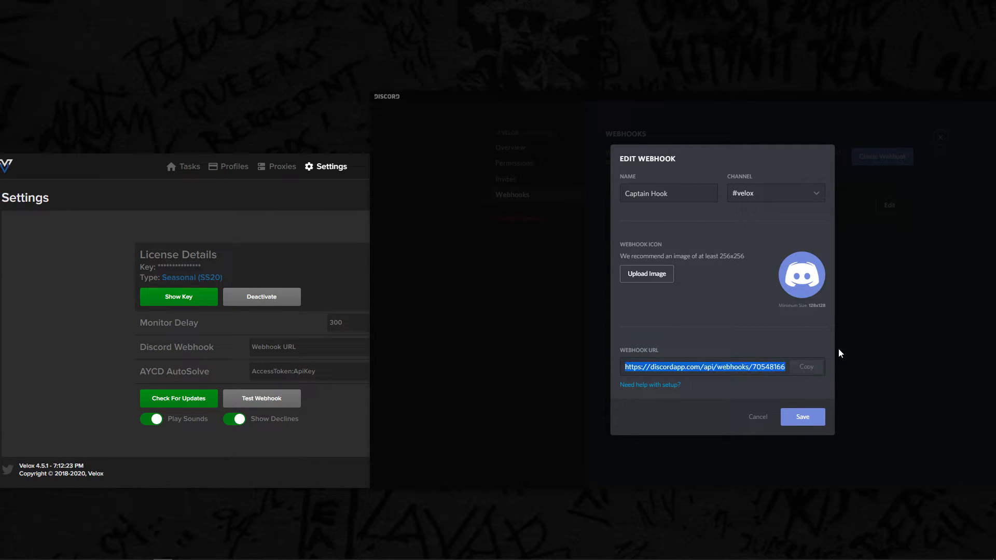
left_click(802, 417)
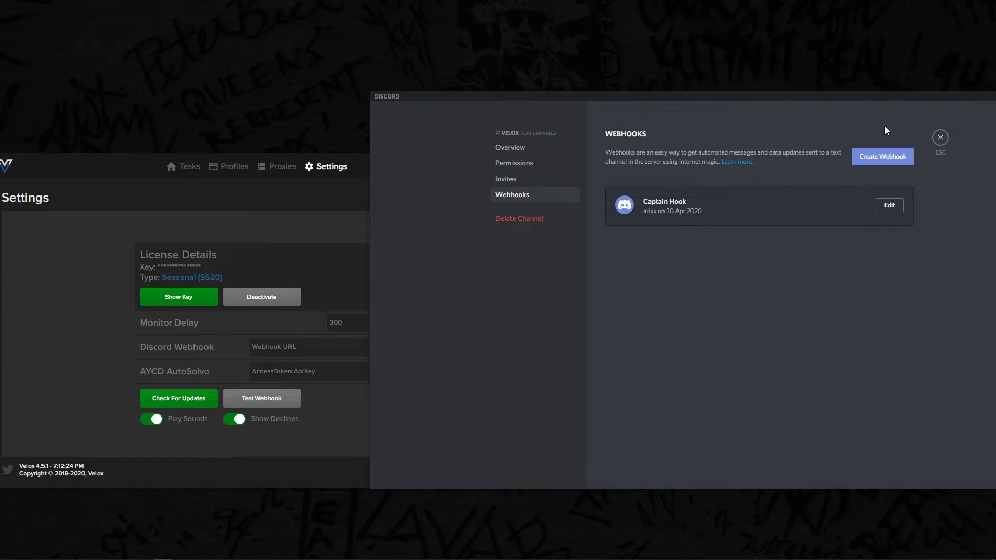
left_click(940, 137)
- Minimize Discord, paste the copied webhook URL as the Discord Webhook in Velox and save the settings
left_click_drag(947, 95, 824, 110)
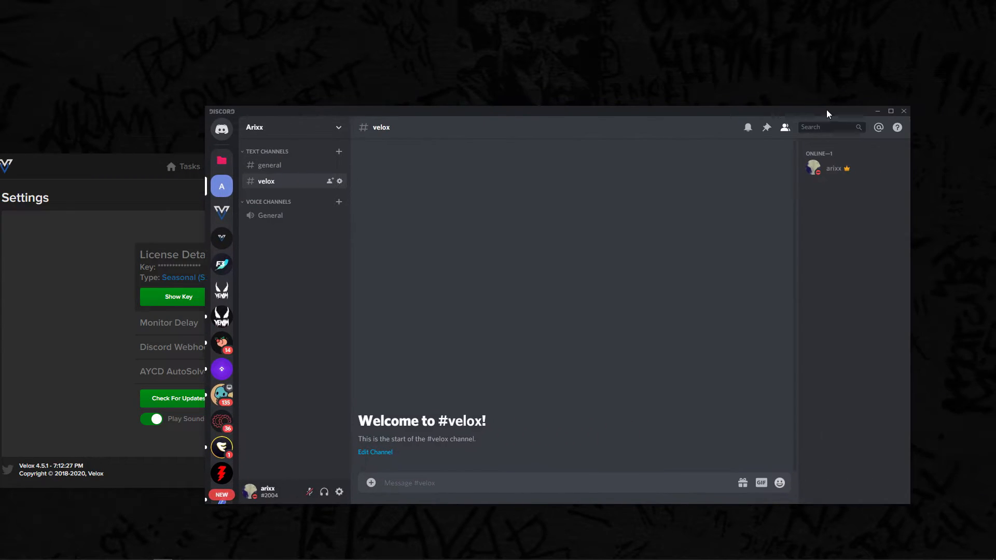
left_click(878, 112)
left_click_drag(425, 167, 545, 156)
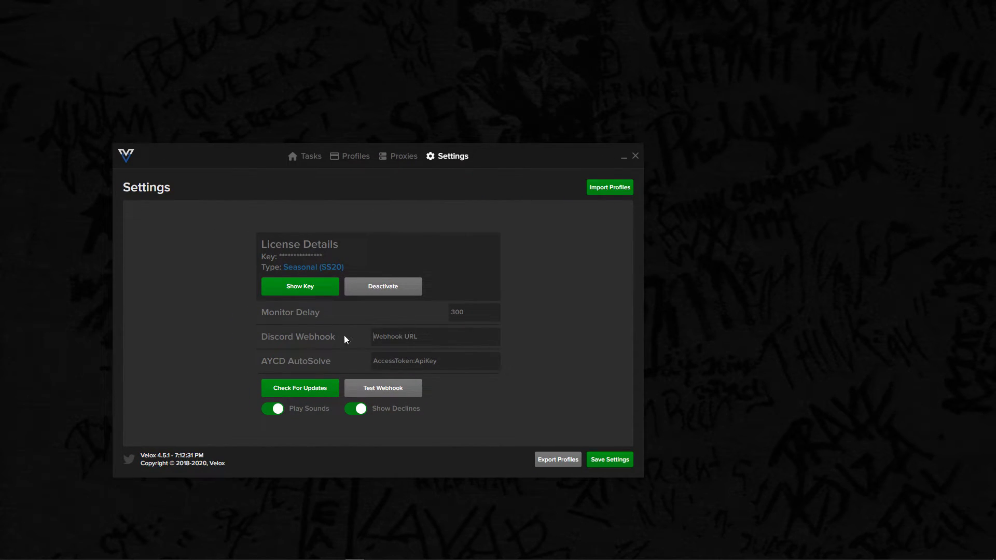
key("ctrl+v")
left_click(610, 460)
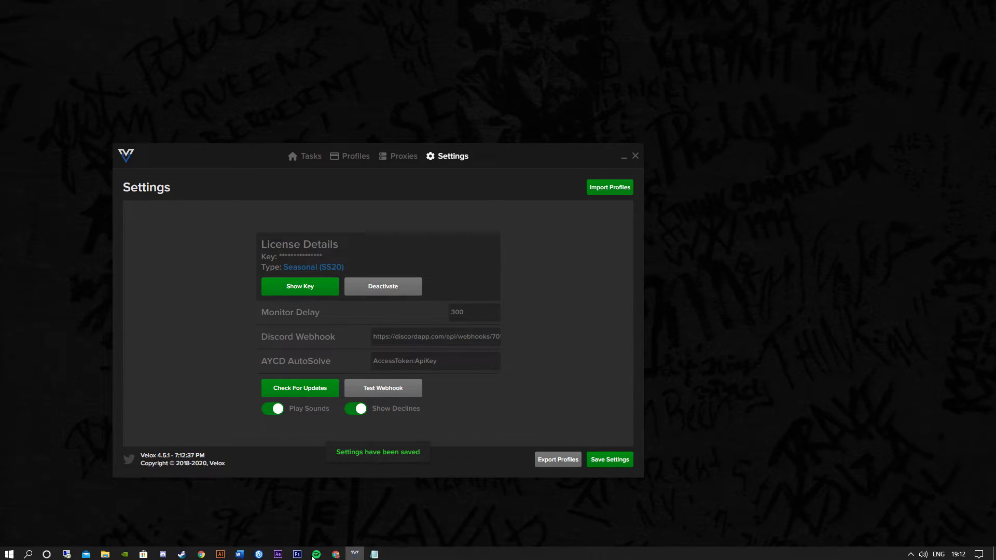
- Bring Discord back beside Velox, send a test webhook and check the message in the velox channel
left_click_drag(517, 155, 412, 154)
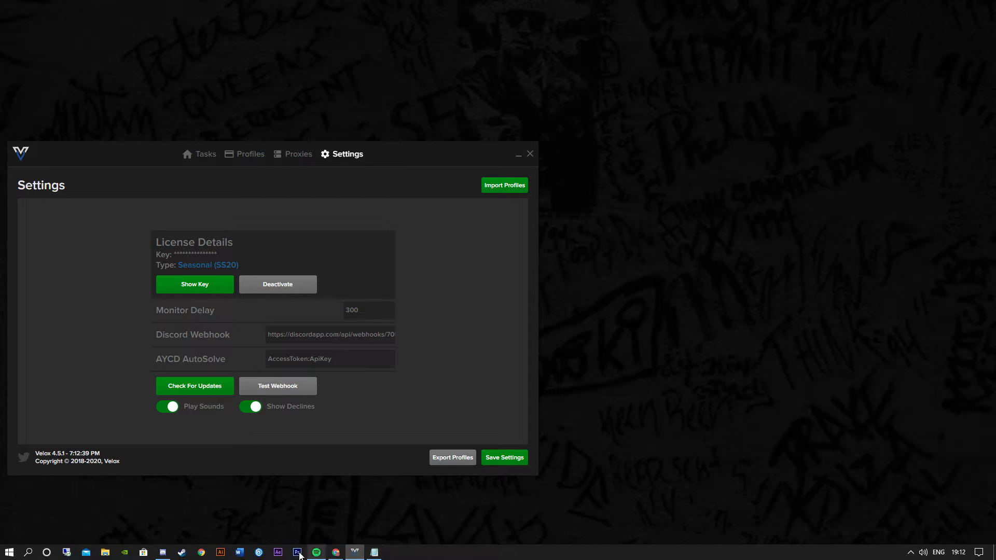
left_click(162, 558)
left_click_drag(551, 114, 816, 132)
left_click(274, 387)
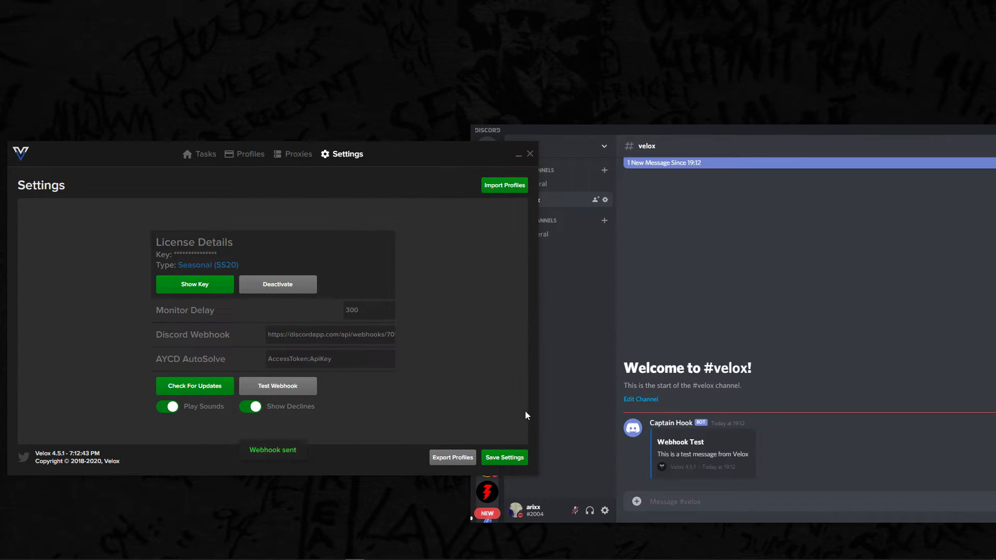
left_click_drag(657, 455, 734, 454)
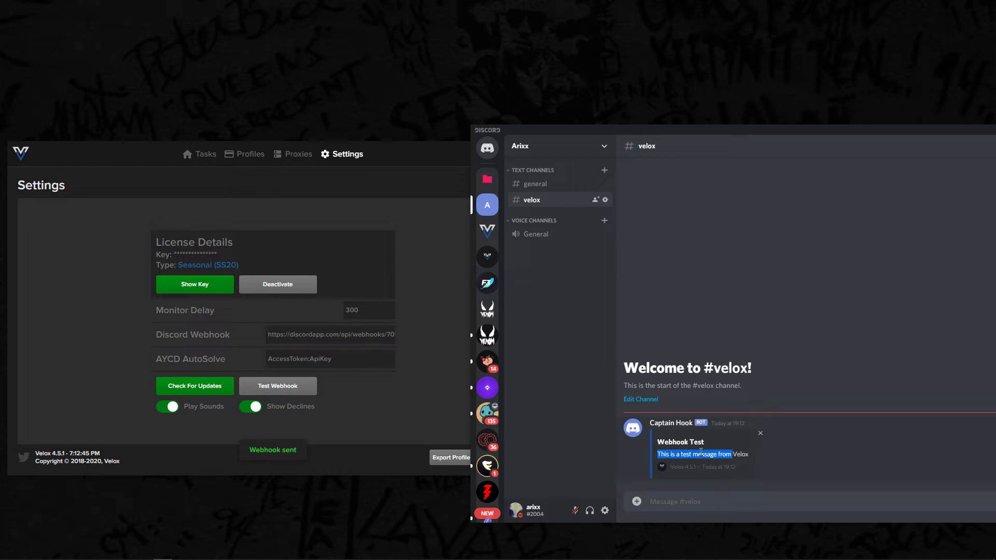
- Rename the velox channel's webhook to Velox, save it and return to the channel
left_click(590, 370)
left_click(605, 200)
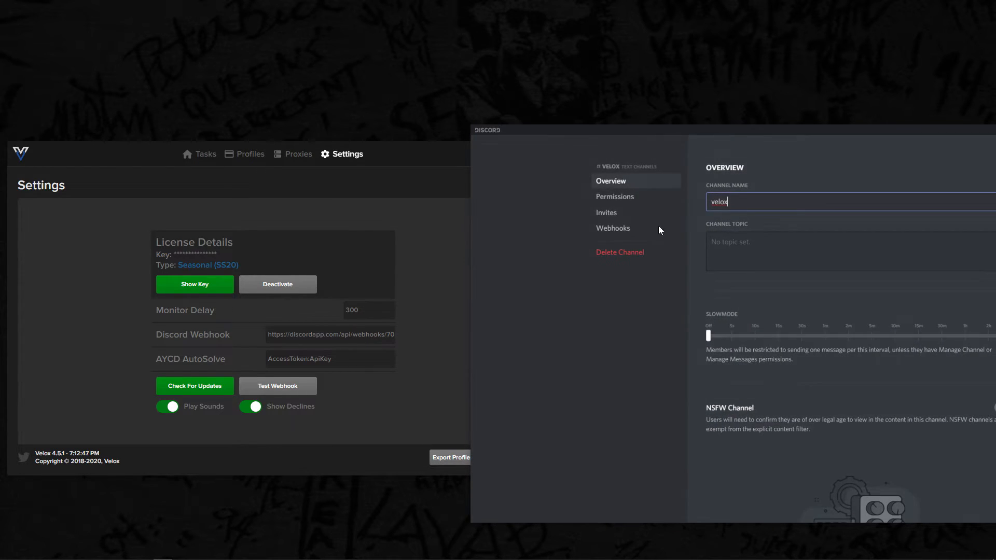
left_click(669, 229)
left_click_drag(831, 132, 708, 132)
left_click(867, 237)
type("Velox")
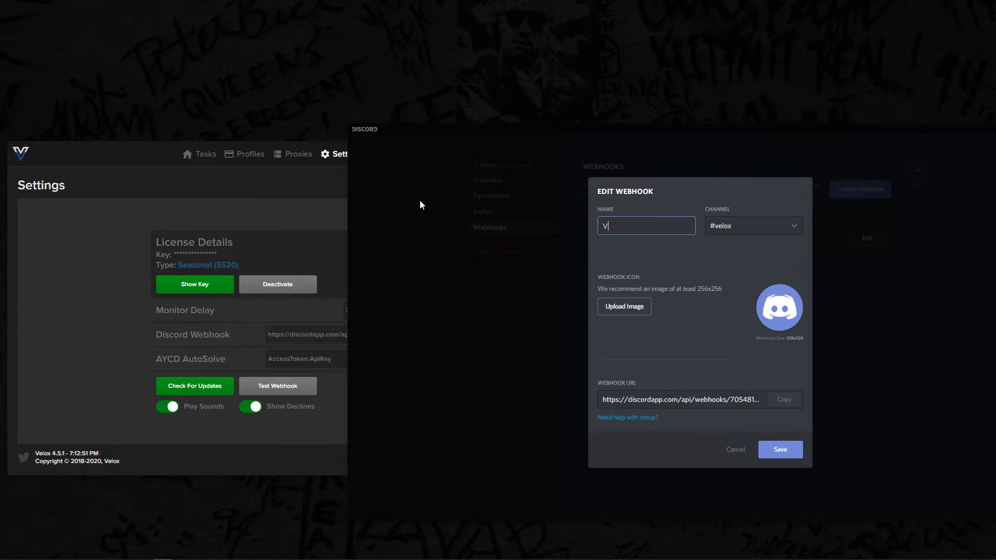
left_click(780, 449)
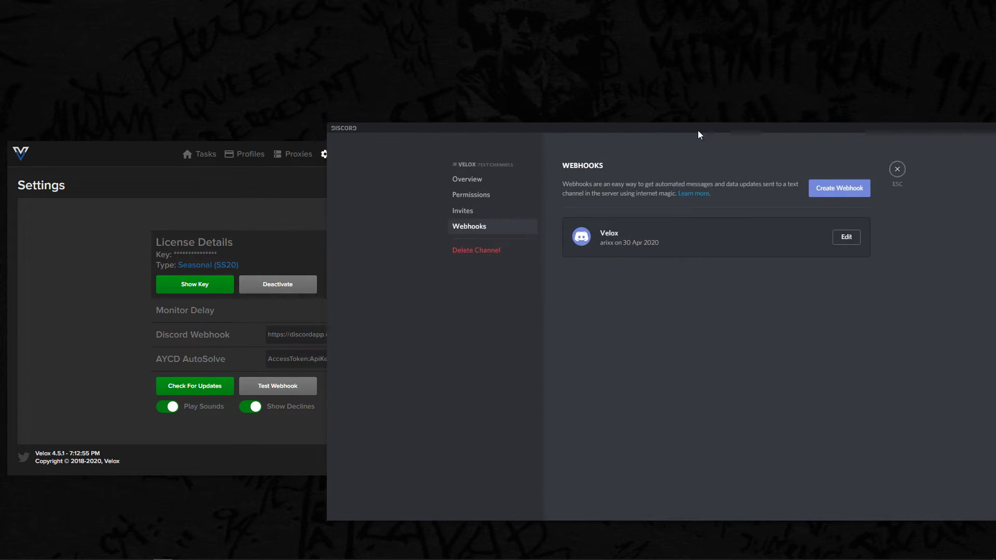
left_click_drag(702, 131, 635, 131)
left_click(853, 171)
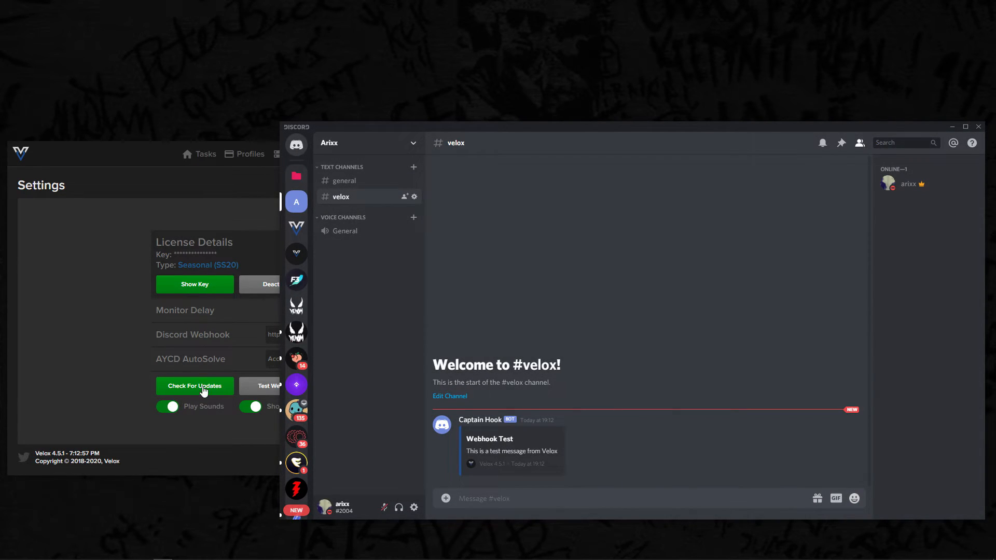
- Send another test webhook from Velox and check the sender name of the new message in Discord
left_click(259, 388)
left_click(495, 450)
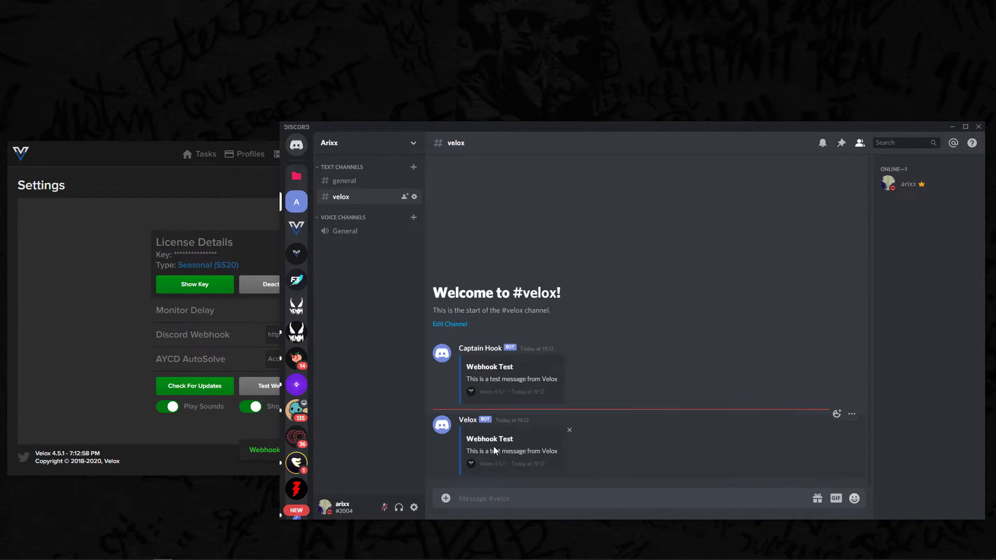
left_click(467, 420)
left_click(649, 311)
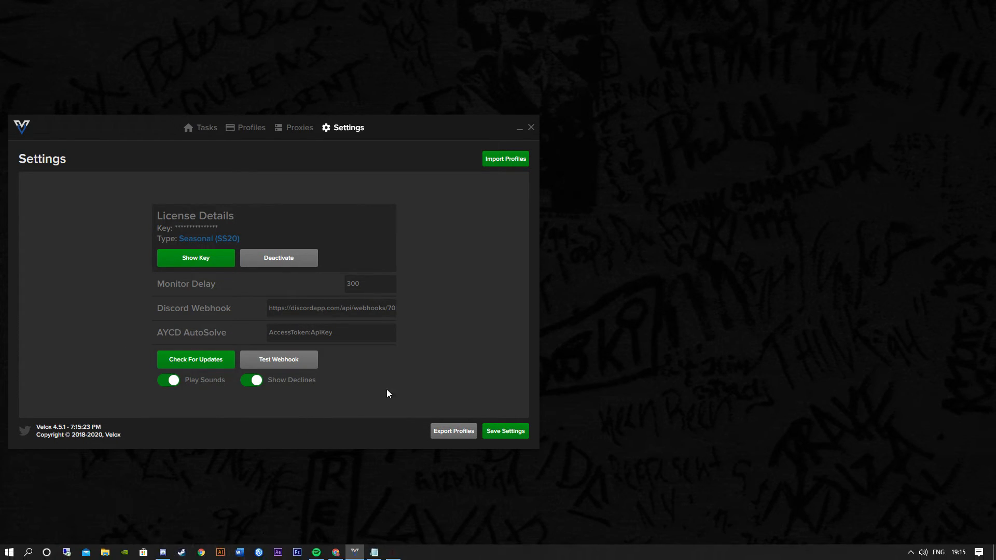
- Switch to the browser and go to the AutoSolve dashboard from the AYCD account page
left_click(316, 338)
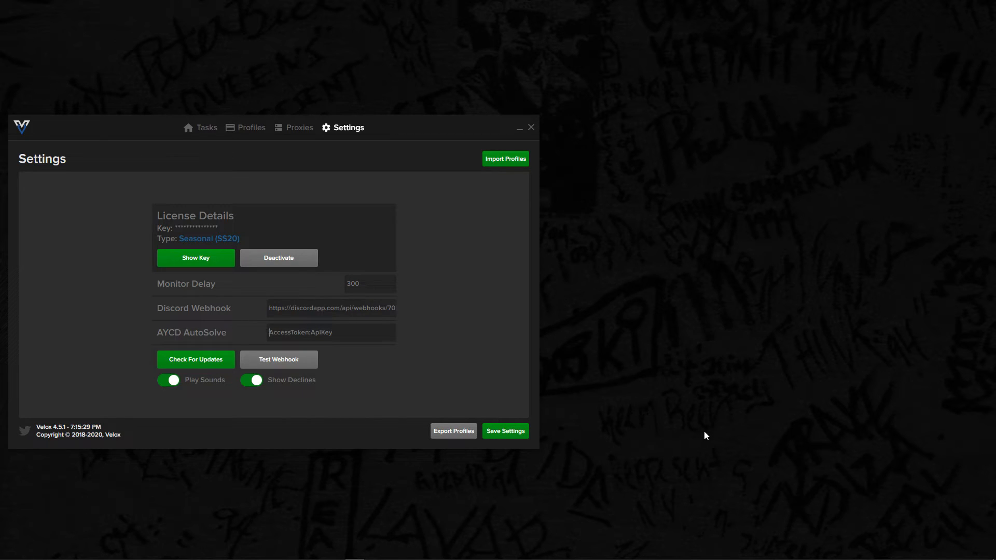
left_click(336, 554)
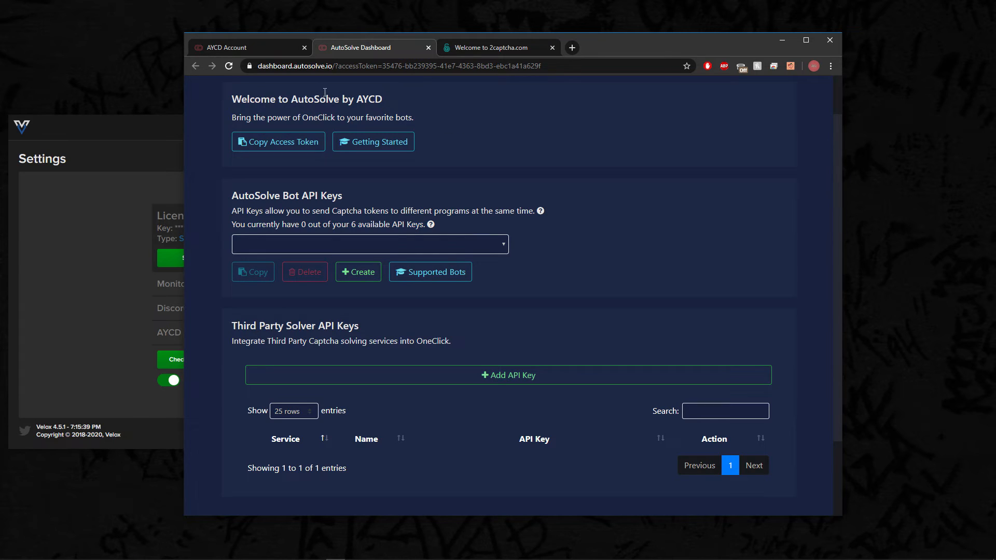
left_click(281, 50)
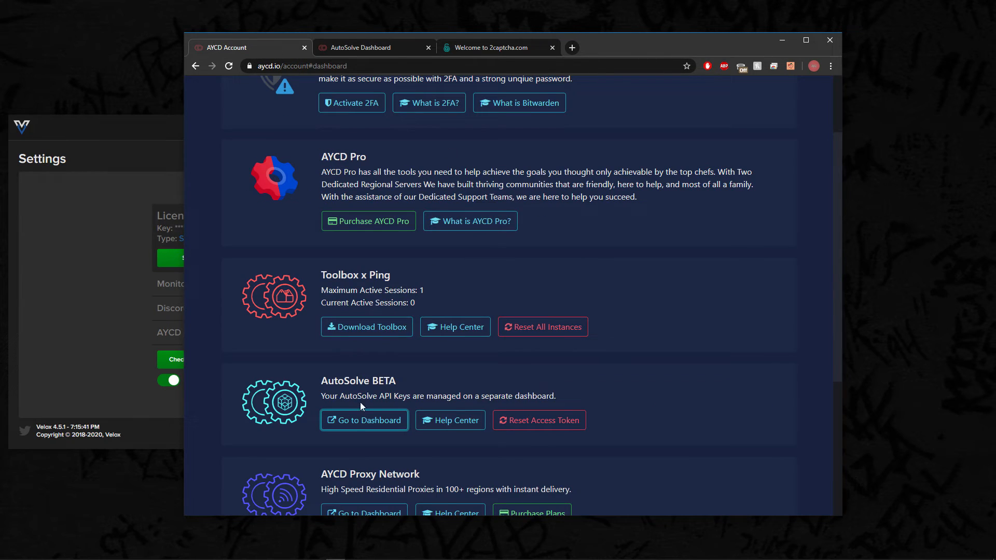
left_click(364, 421)
left_click(340, 419)
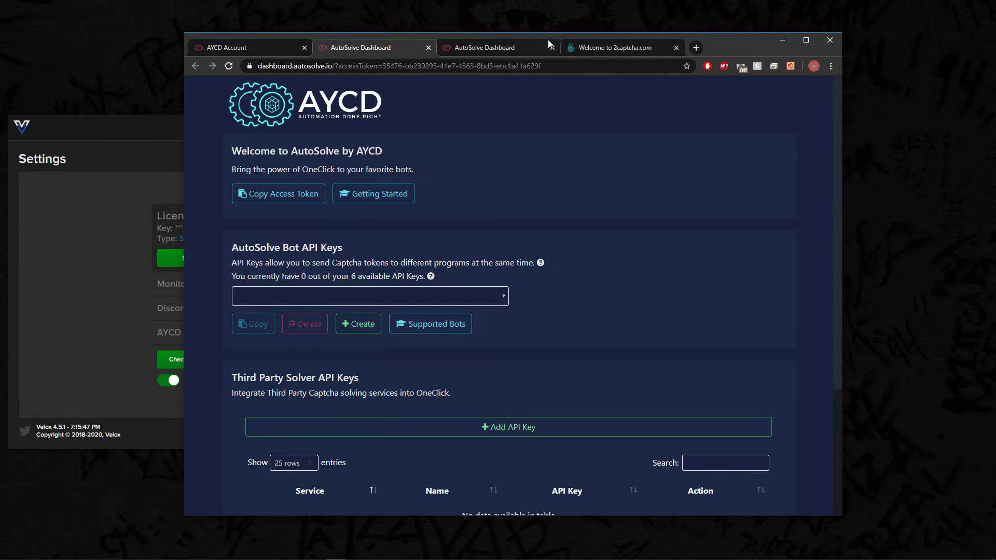
scroll(507, 378, "down", 2)
scroll(476, 344, "up", 2)
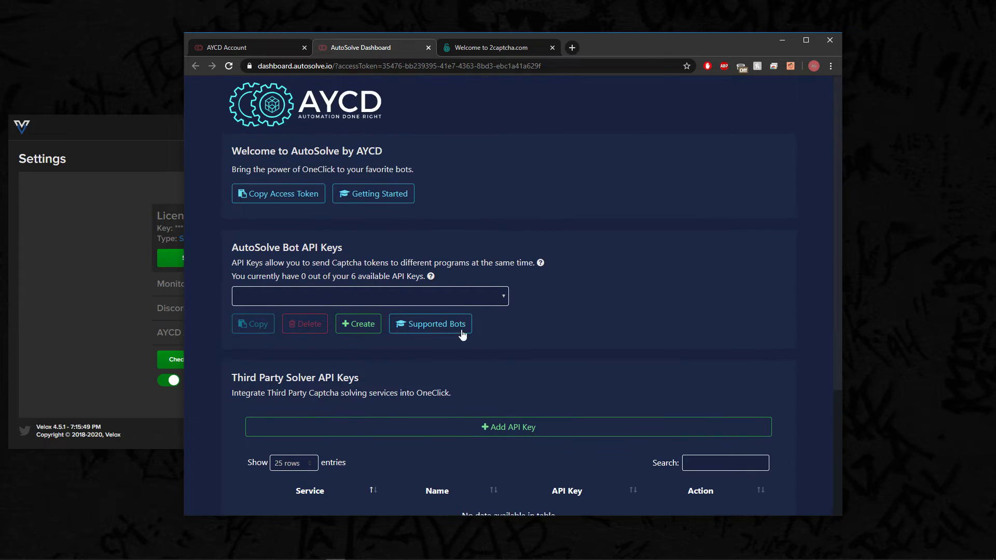
- Copy the AutoSolve access token, paste it as the AYCD AutoSolve value in Velox and return to the dashboard
left_click(269, 196)
left_click(109, 251)
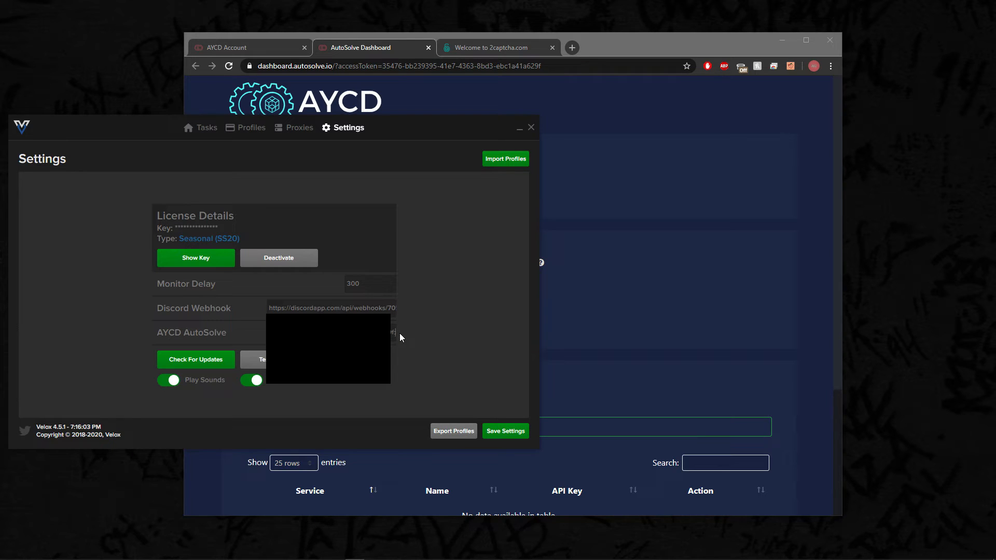
left_click(604, 268)
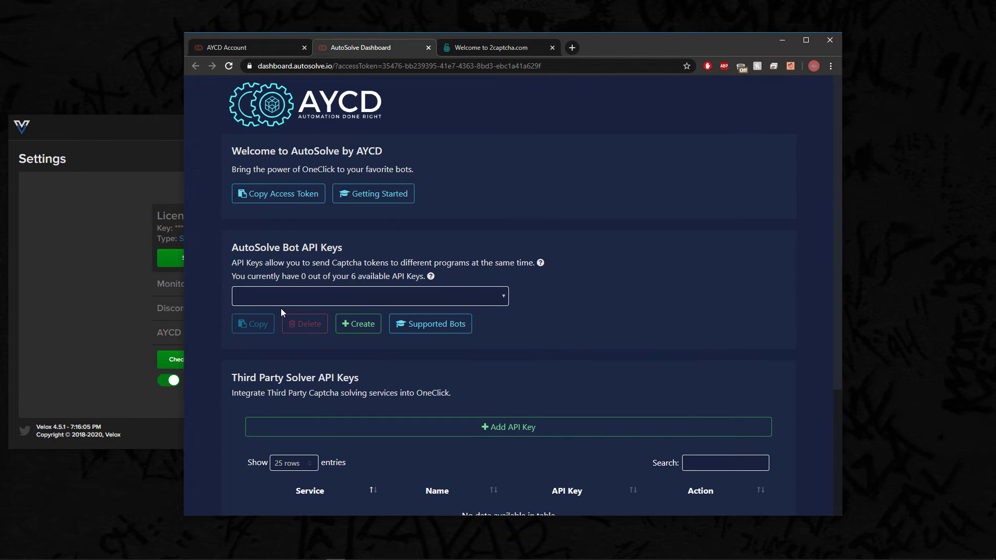
- Add a third-party solver API key for 2Captcha with the nickname Velox, enter its API key and save it
left_click(533, 426)
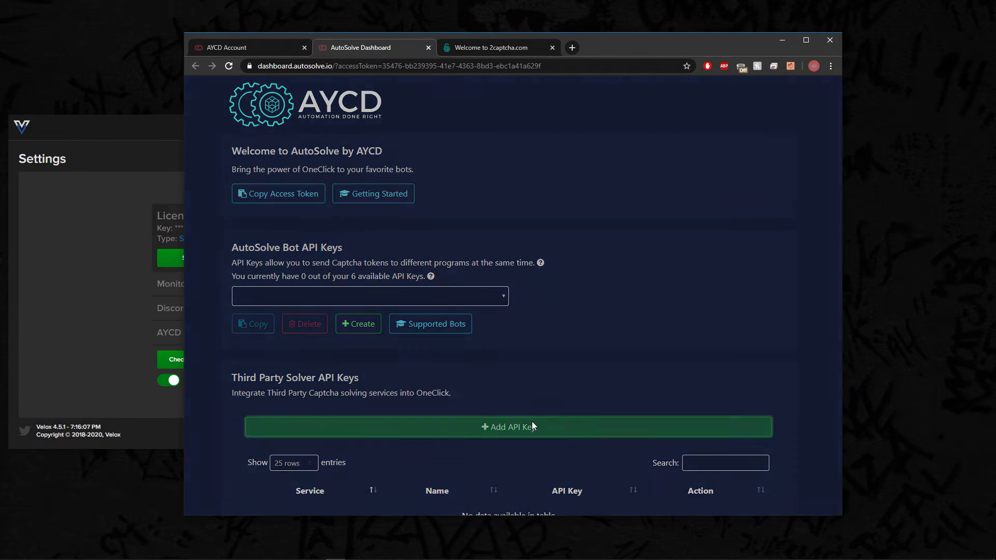
left_click(430, 157)
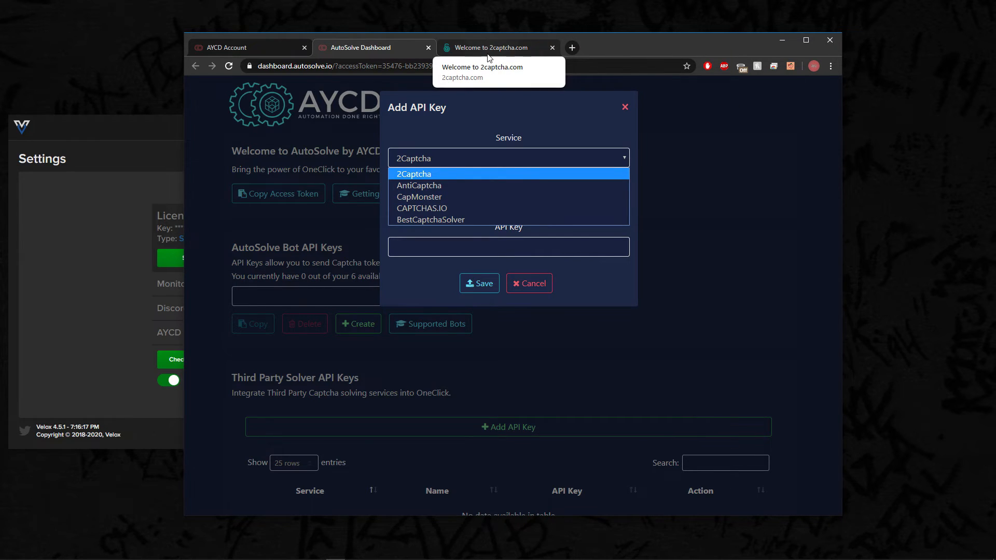
left_click(528, 125)
left_click(476, 200)
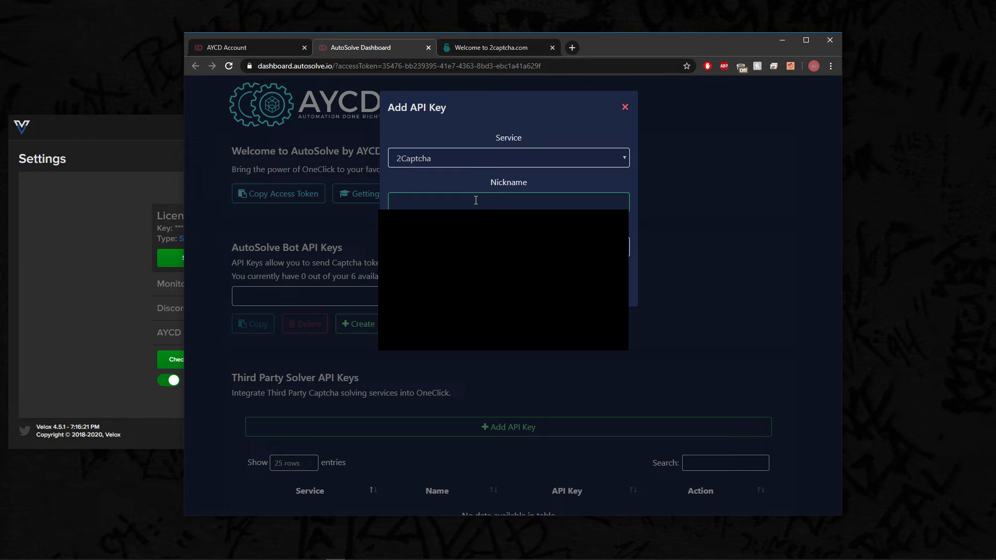
type("Velox")
left_click(418, 241)
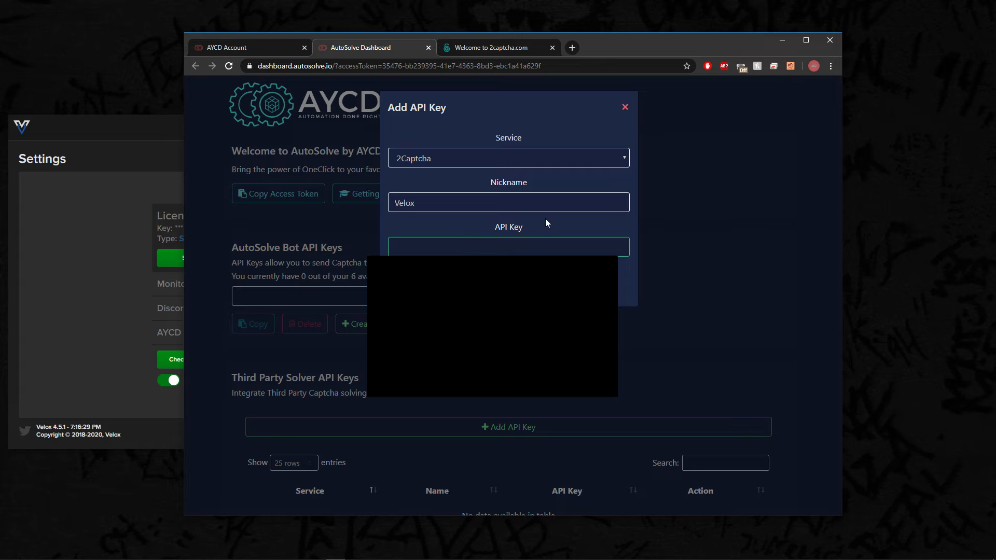
left_click(437, 237)
left_click(435, 239)
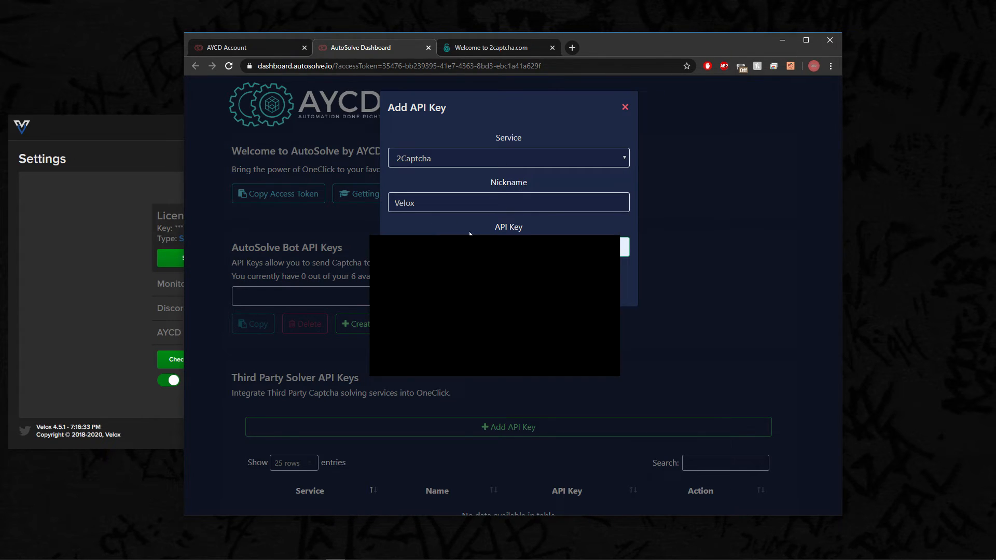
left_click(478, 284)
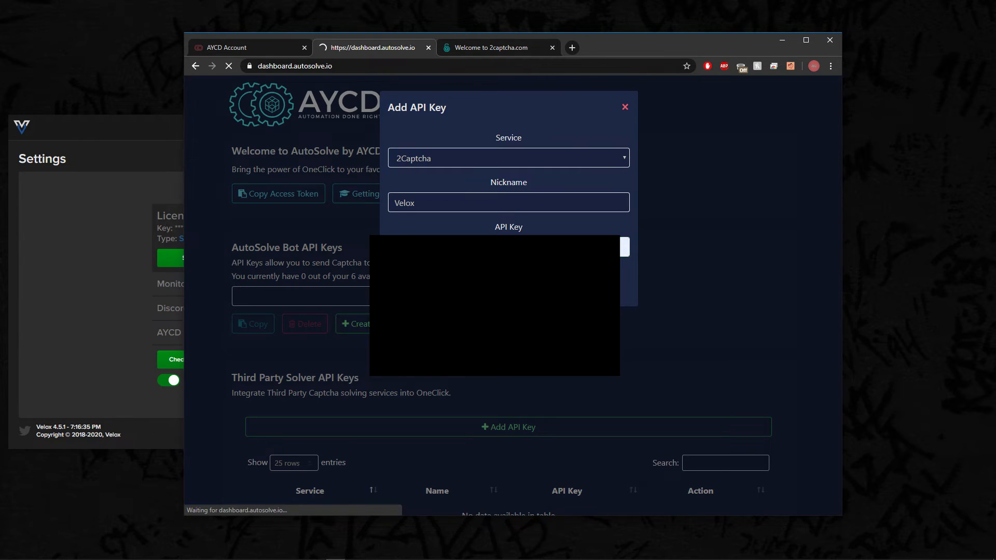
scroll(478, 284, "down", 3)
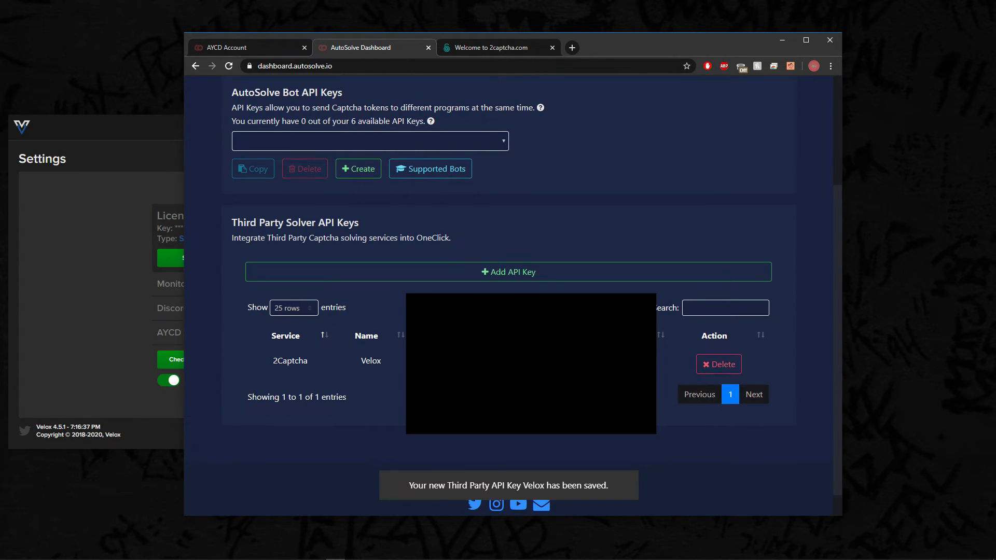
scroll(586, 387, "up", 3)
scroll(586, 387, "down", 2)
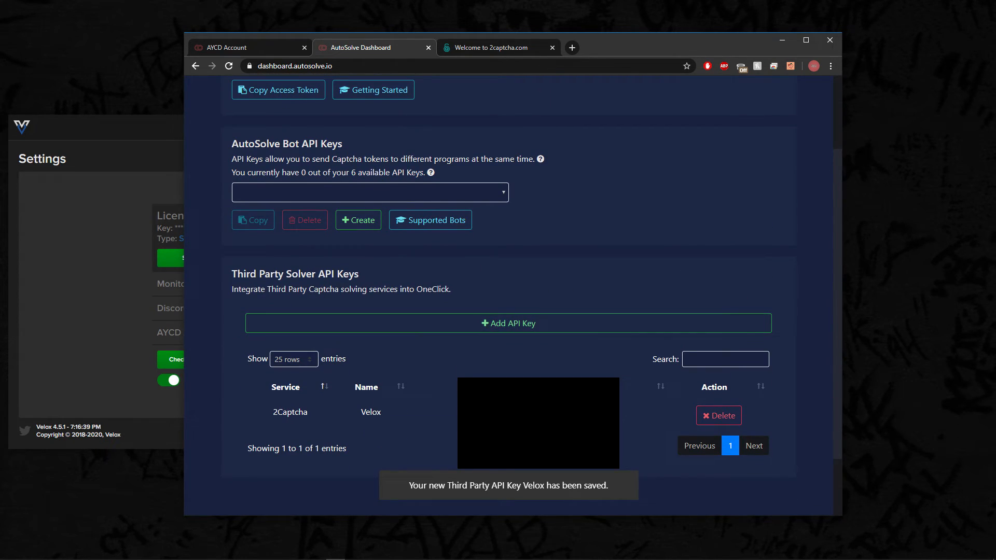
- Create a new AutoSolve bot API key named Velox
scroll(246, 191, "up", 1)
left_click_drag(247, 191, 315, 196)
left_click(314, 195)
left_click(357, 273)
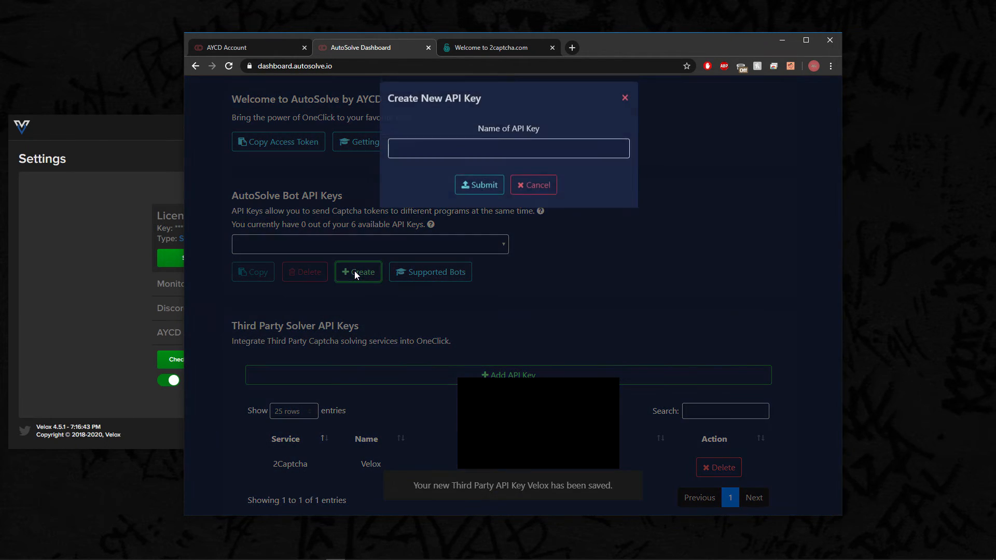
left_click(470, 154)
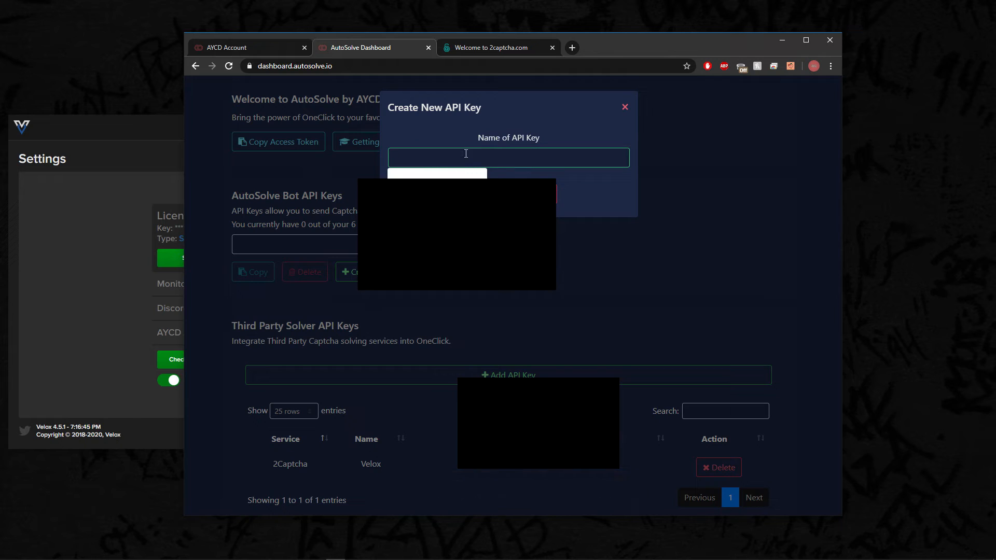
type("Velox")
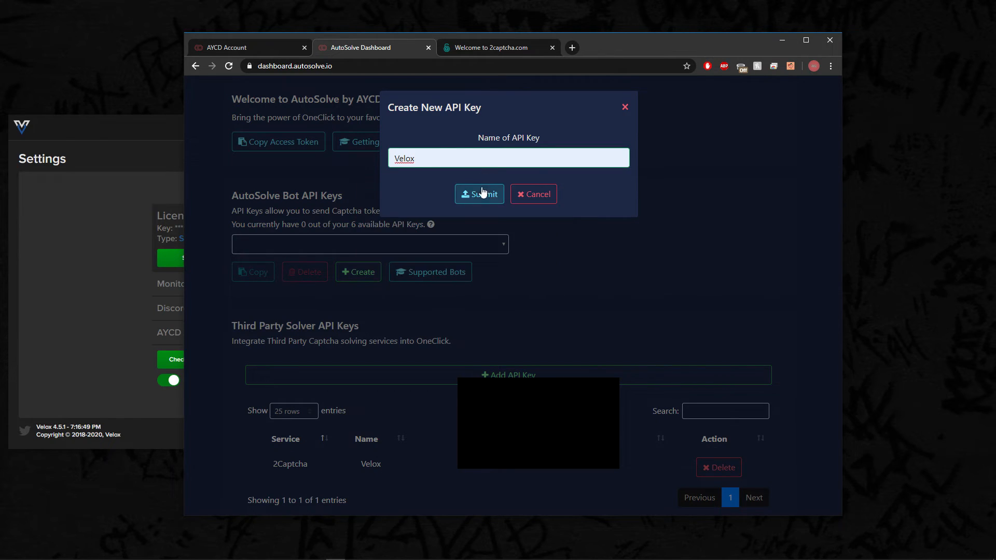
left_click(482, 195)
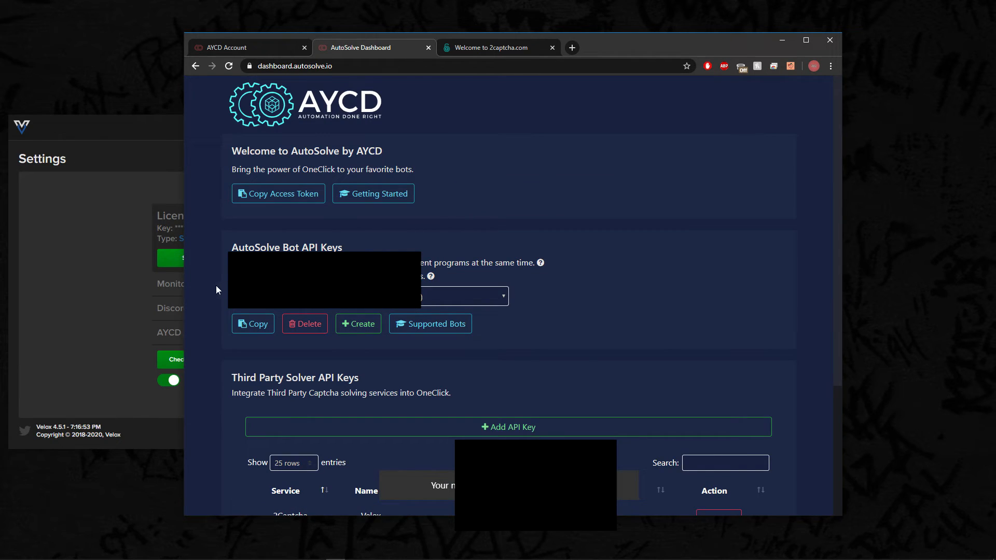
- Copy the new bot API key, paste it after the access token in Velox's AYCD AutoSolve setting and save the settings
scroll(324, 282, "down", 1)
scroll(324, 283, "up", 1)
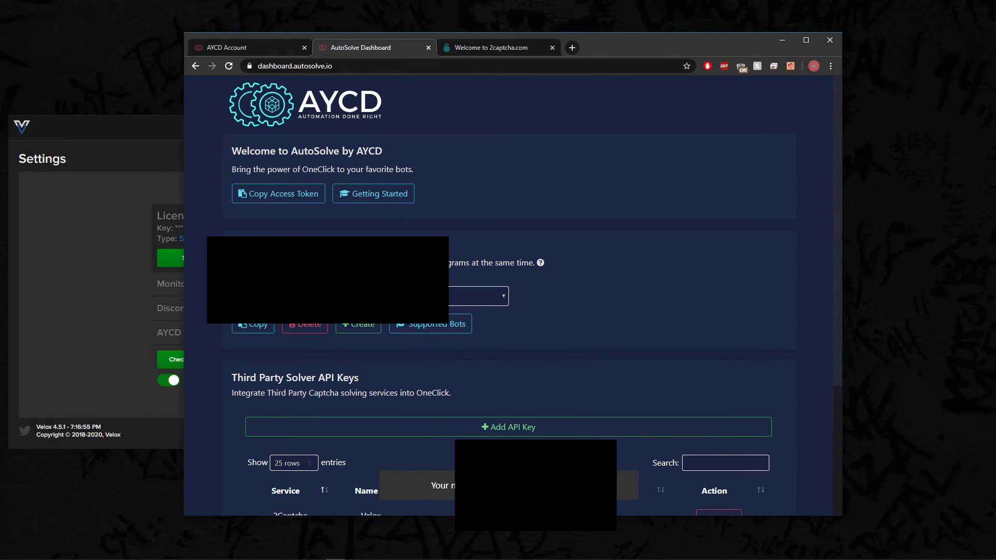
left_click(255, 327)
left_click(782, 40)
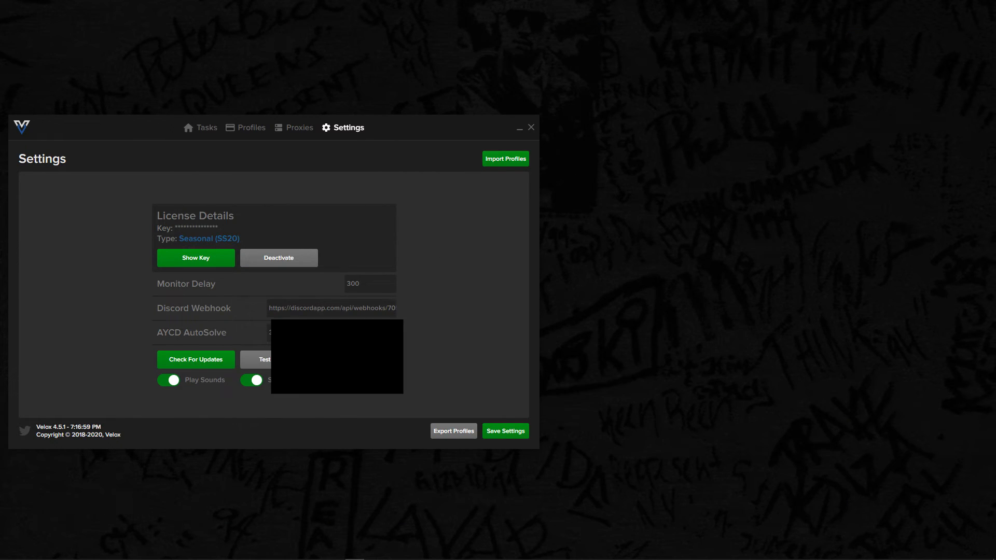
key("ctrl+v")
left_click(496, 432)
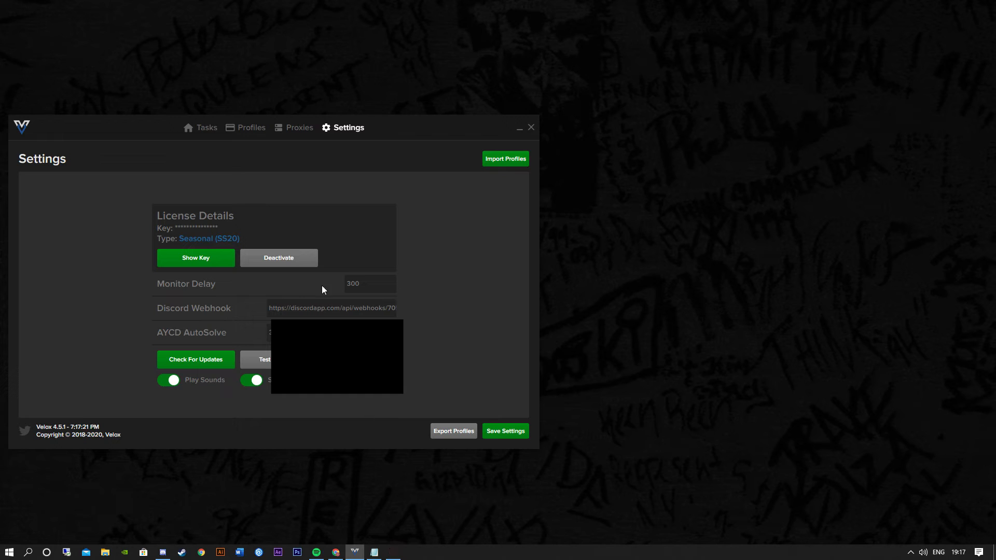
- Switch to AYCD OneClick, update the AutoSolve API keys and select the 2Captcha key named Velox
left_click(393, 555)
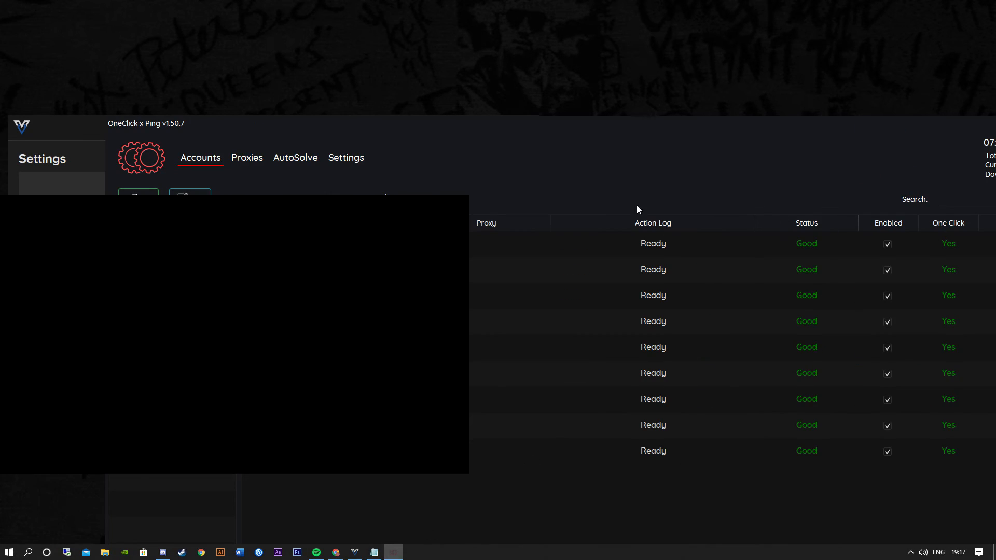
left_click(311, 162)
left_click_drag(813, 126, 712, 129)
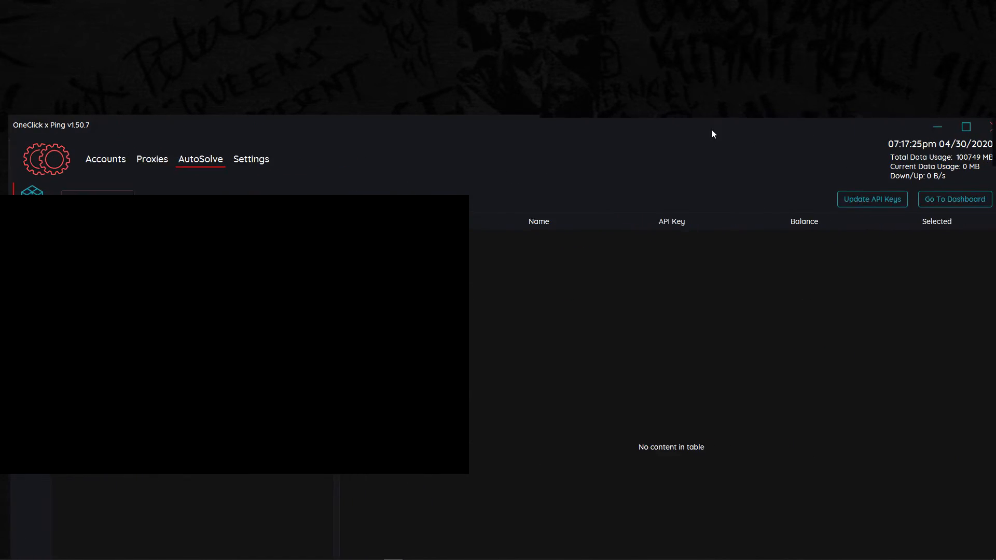
left_click(862, 203)
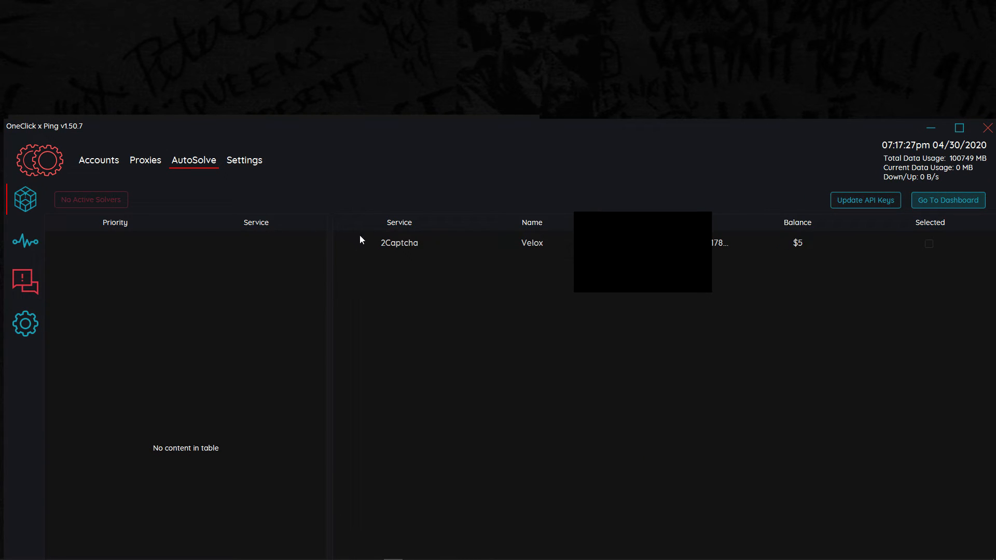
left_click(928, 245)
left_click_drag(520, 143, 676, 139)
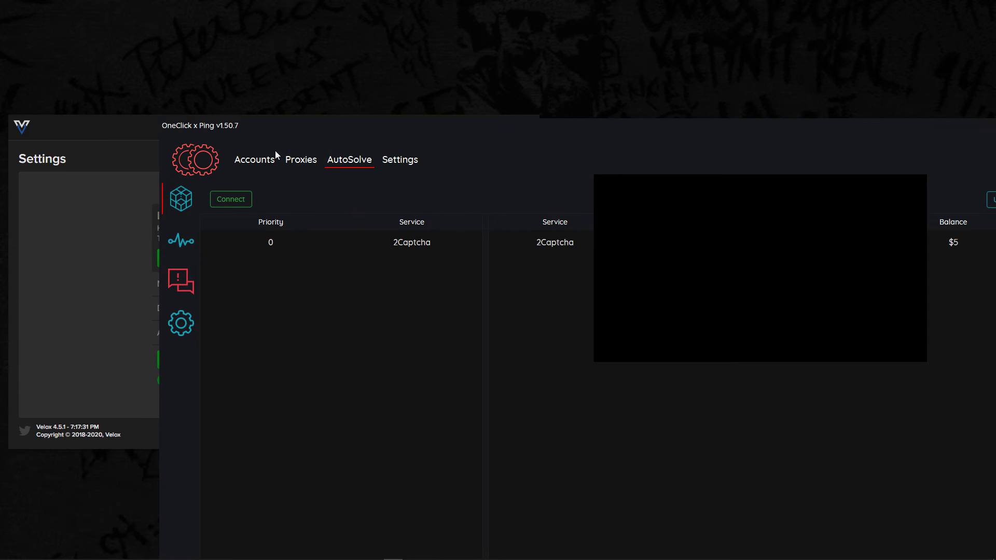
- Start AutoSolve as a Normal Solver on one OneClick account, then minimize OneClick
left_click(257, 164)
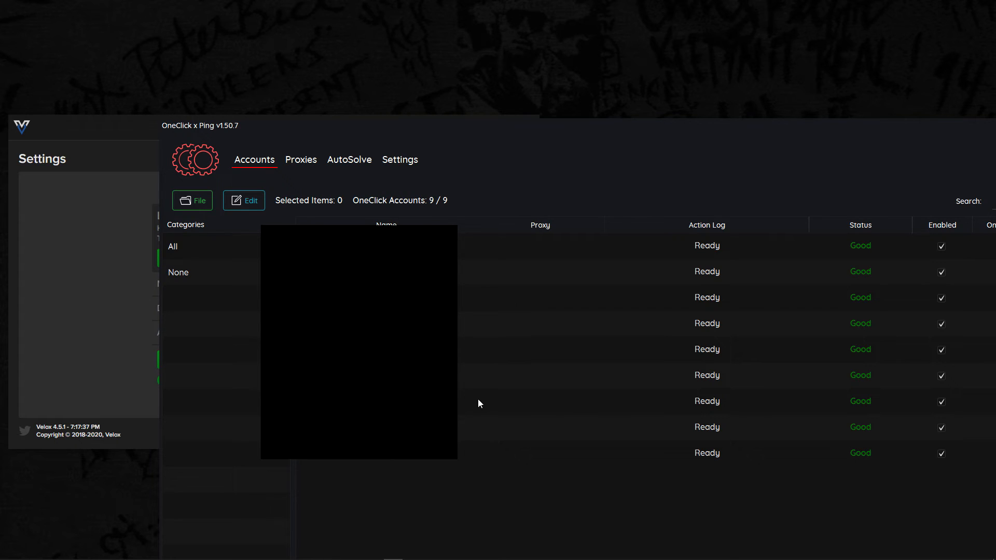
left_click(482, 400)
right_click(499, 400)
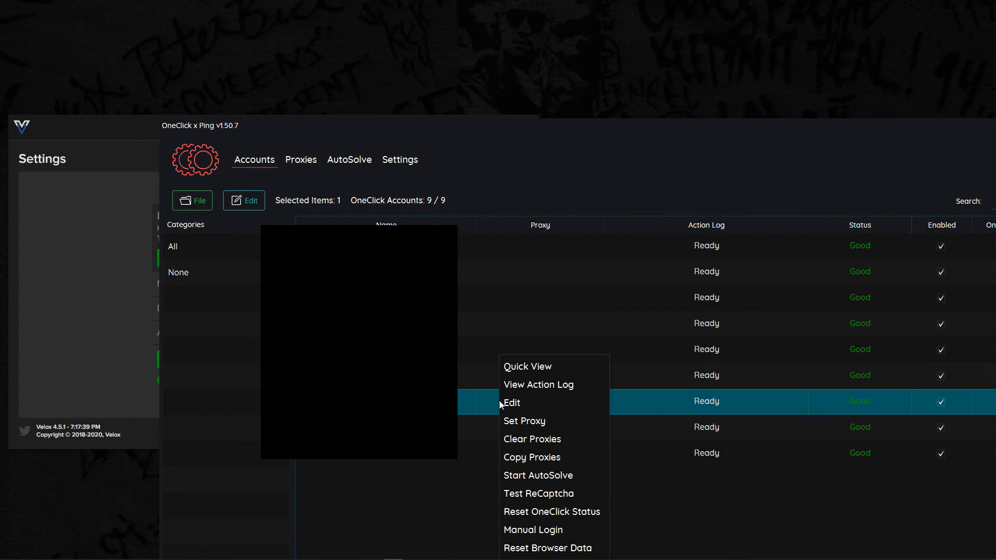
left_click(539, 477)
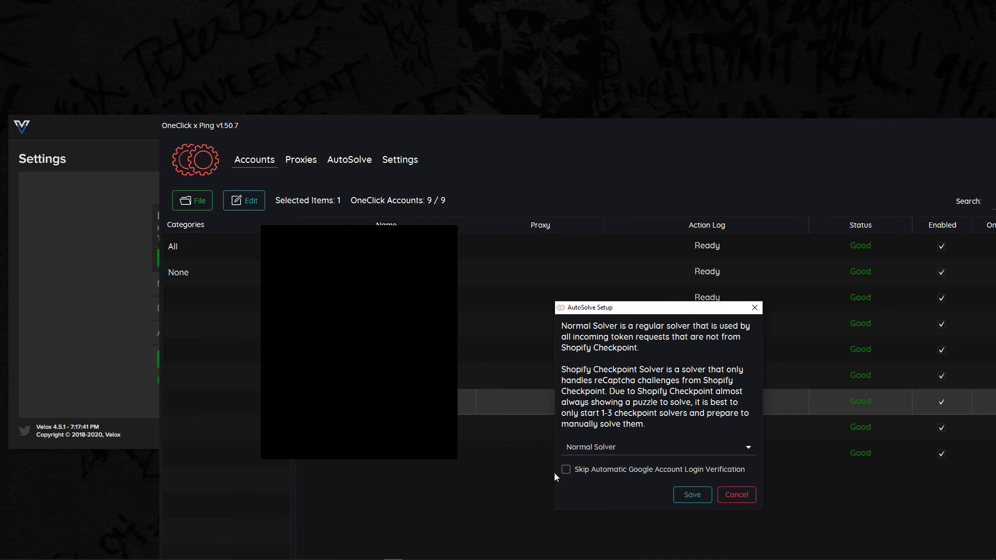
left_click(689, 494)
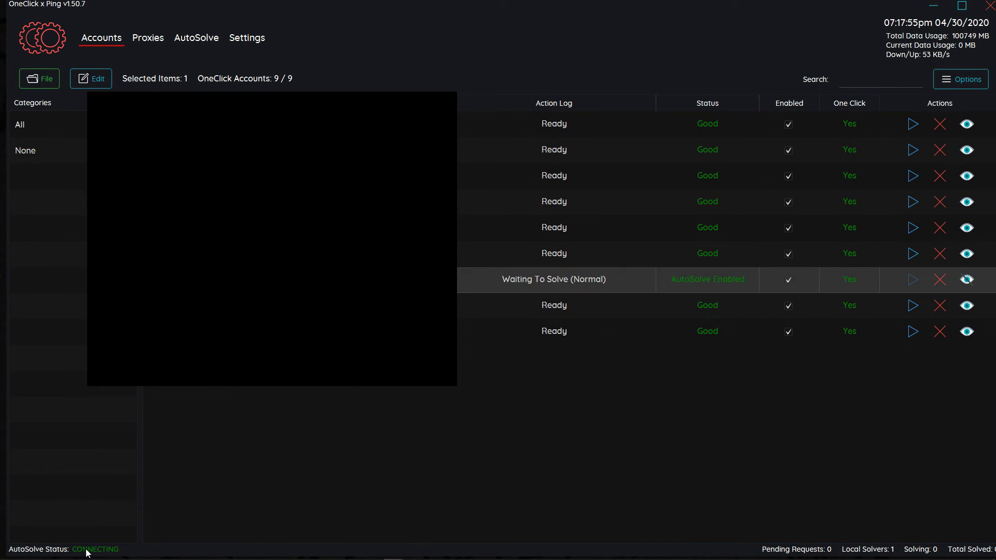
left_click(934, 6)
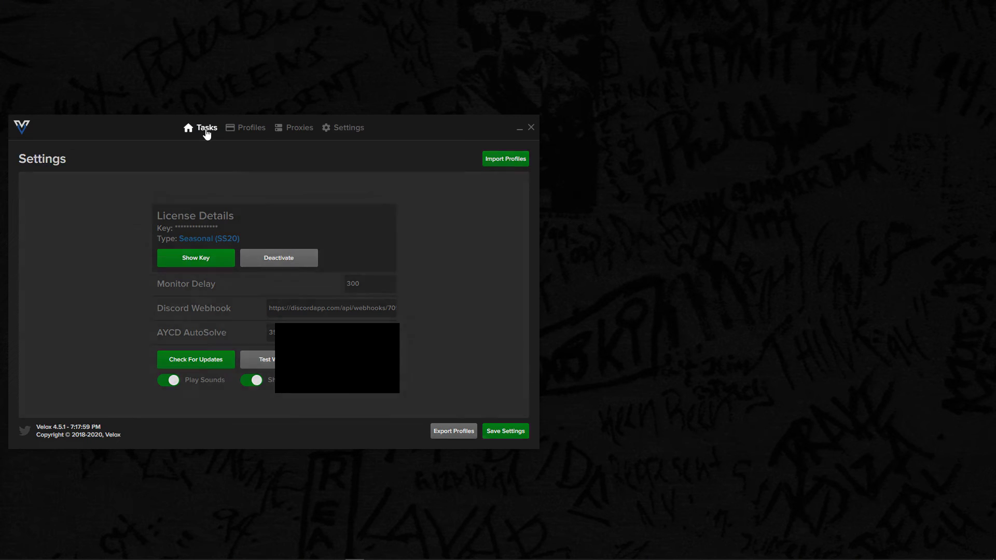
- Launch a captcha solver from the Velox tasks and arrange its window beside the main Velox window
left_click(203, 129)
left_click(507, 431)
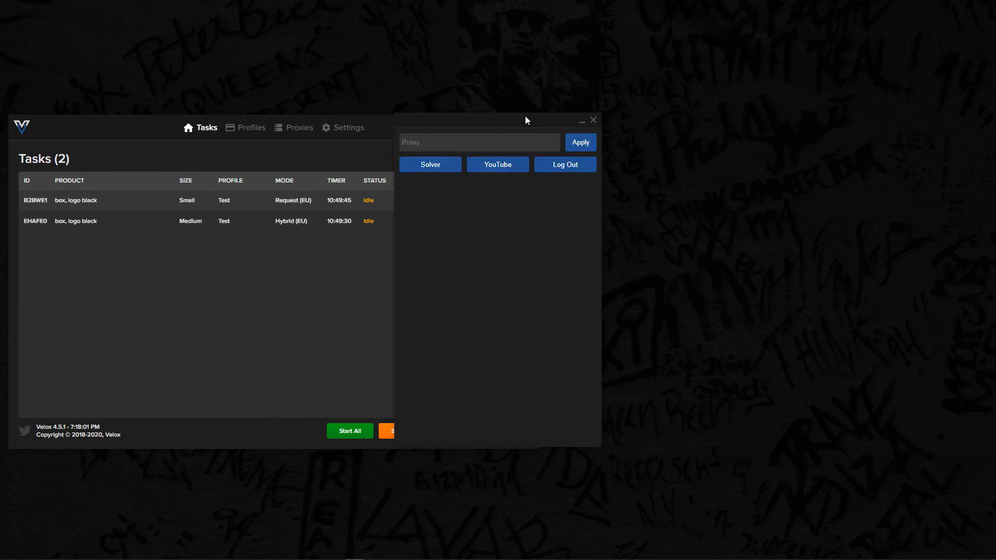
left_click_drag(513, 116, 602, 117)
mouse_move(354, 551)
left_click(420, 471)
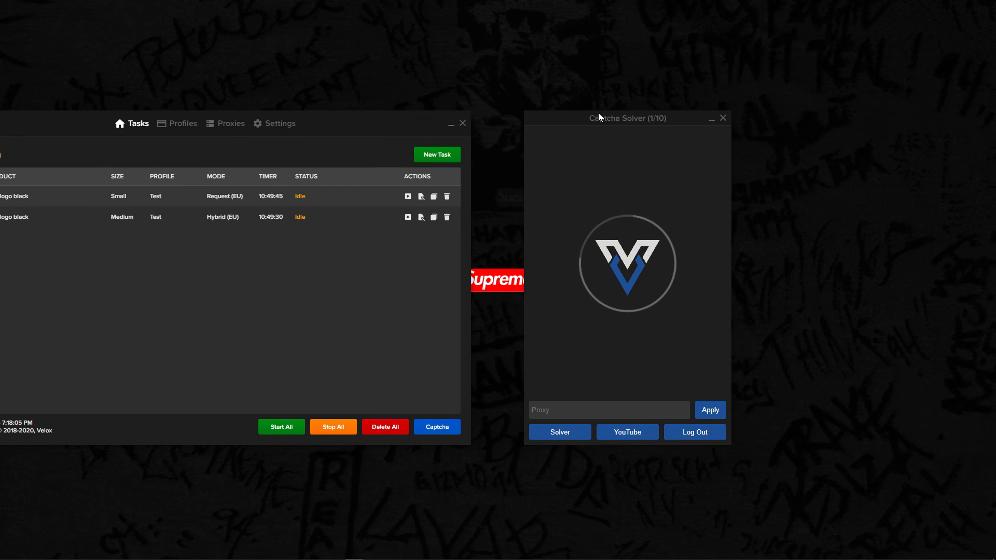
left_click_drag(324, 131, 369, 129)
left_click_drag(539, 116, 557, 114)
left_click_drag(431, 125, 450, 125)
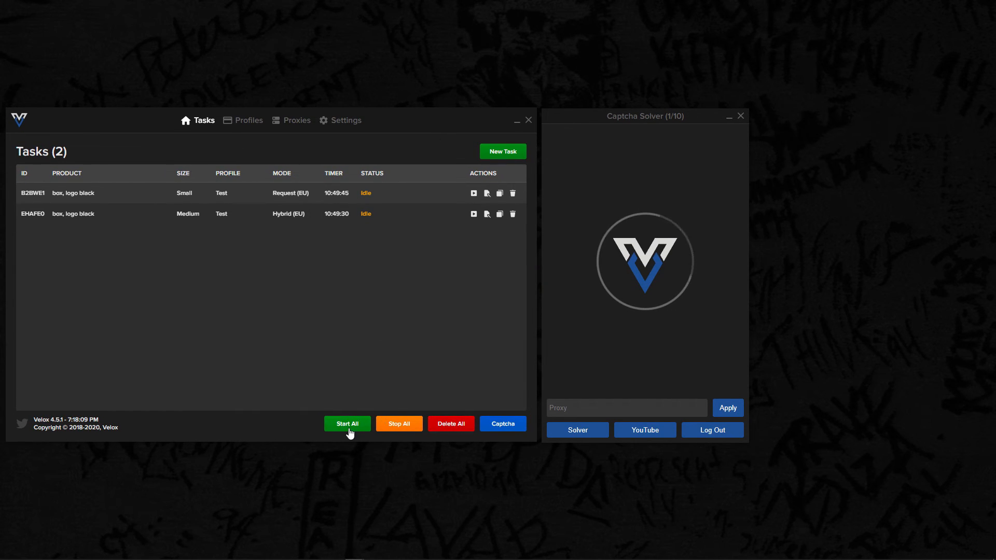
- Close the Captcha Solver window and move the Velox window to the middle of the desktop
mouse_move(393, 552)
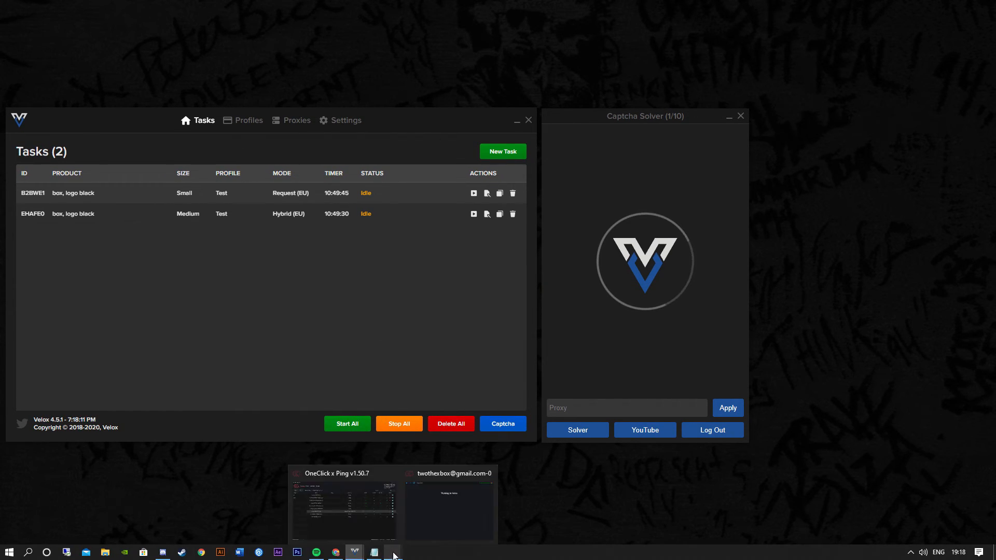
mouse_move(449, 516)
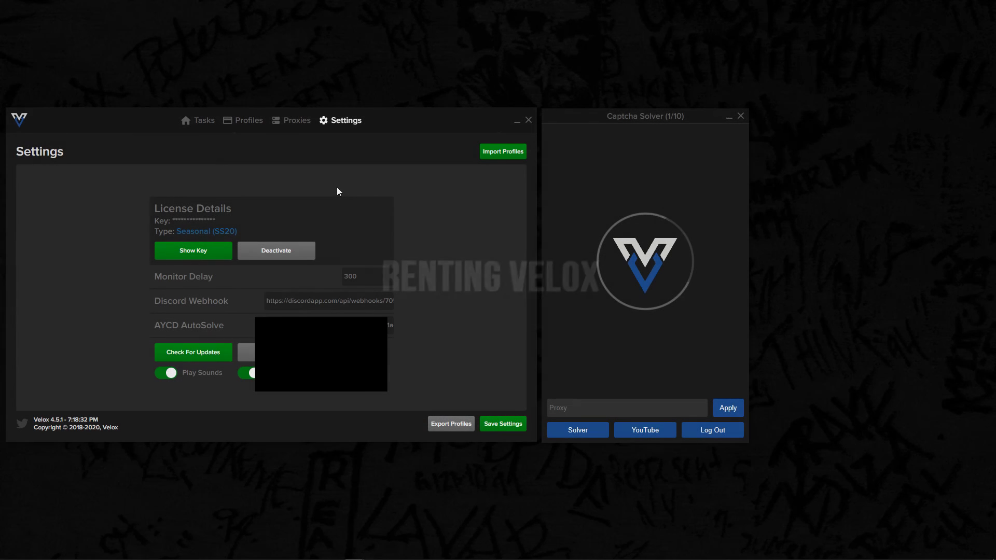
left_click(741, 115)
left_click_drag(425, 123, 596, 128)
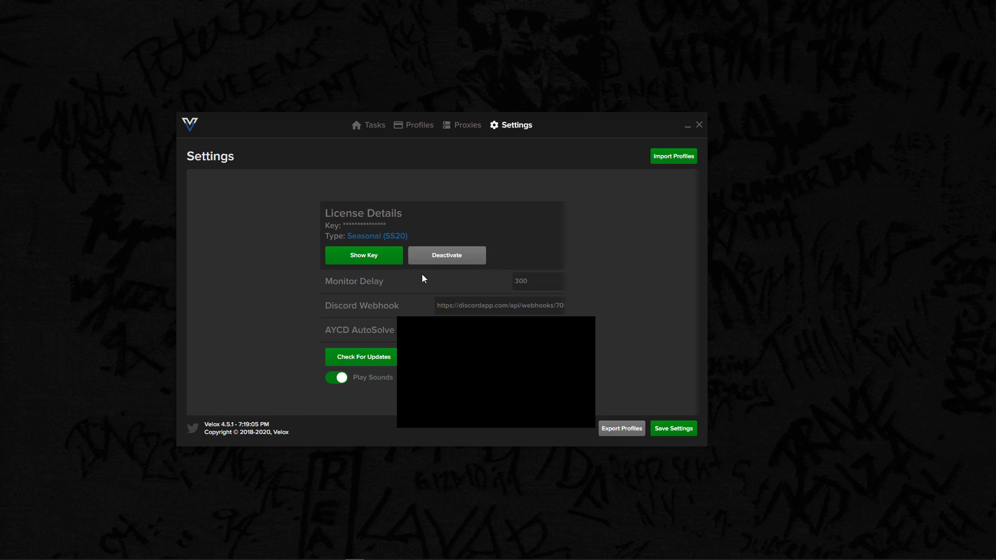
- Deactivate the Velox license, activate it again with the license key and reopen the settings
left_click(449, 256)
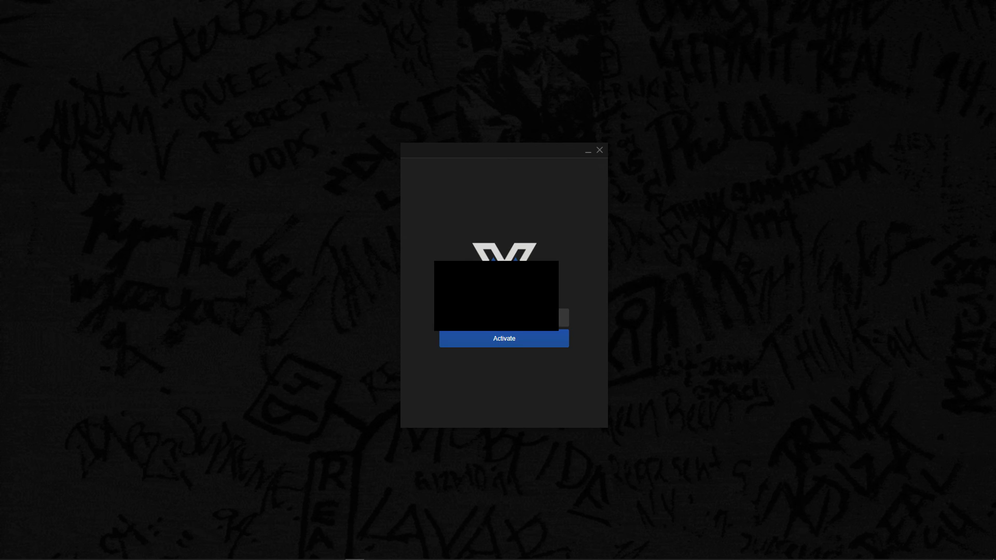
left_click(505, 339)
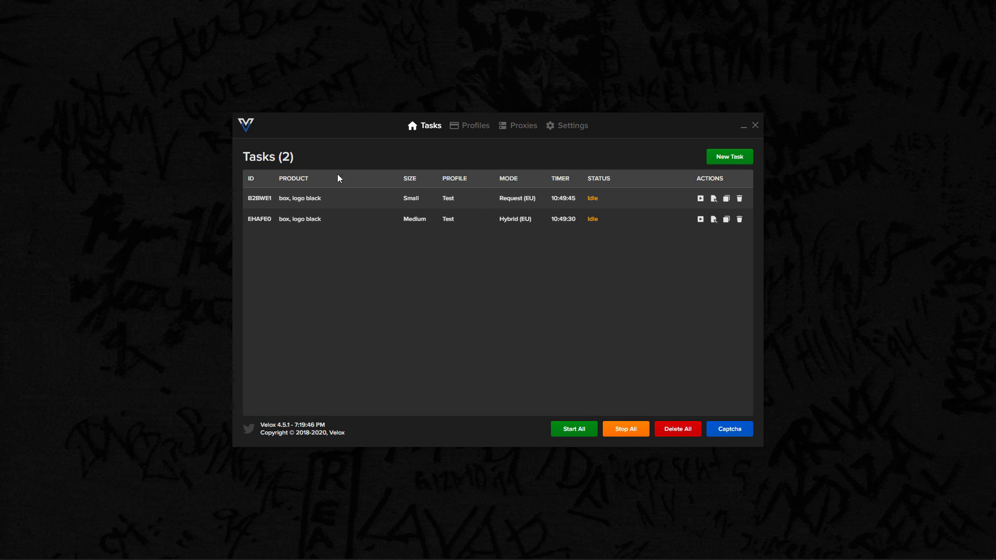
left_click(553, 127)
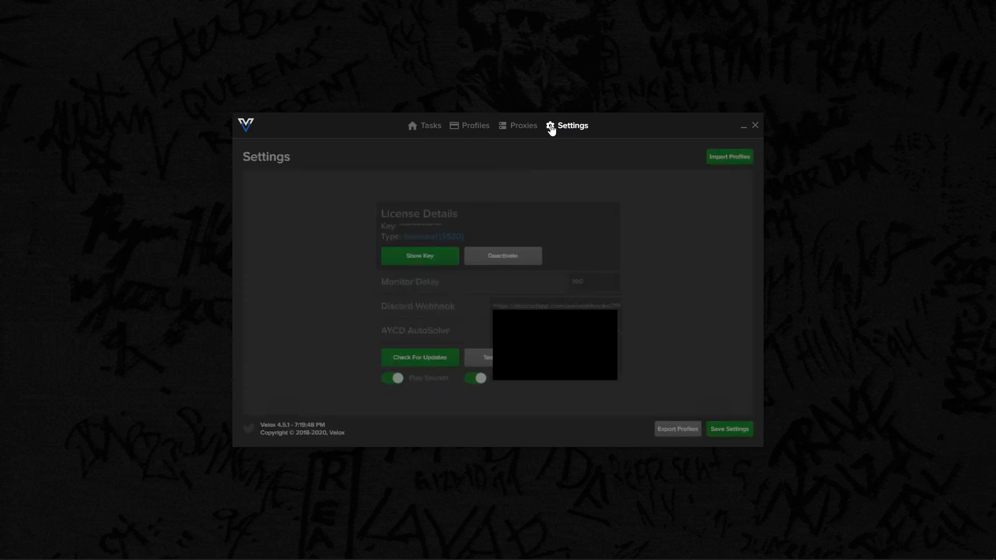